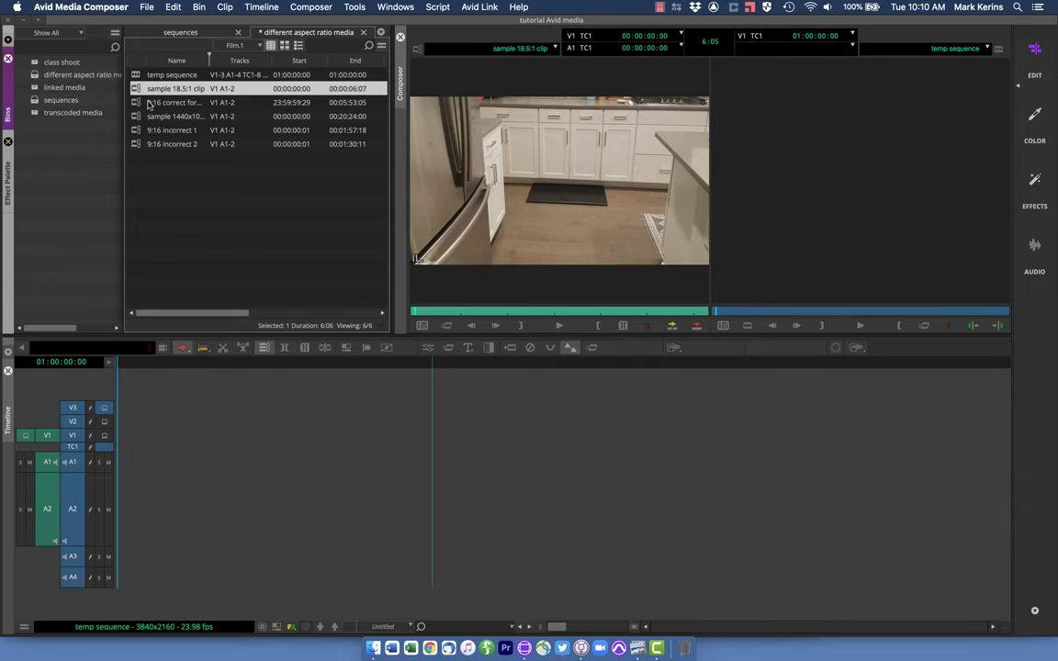
Step: Open the source settings of the sample 18.5:1 clip and review its Color Encoding and FrameFlex settings
drag(135, 92, 175, 92)
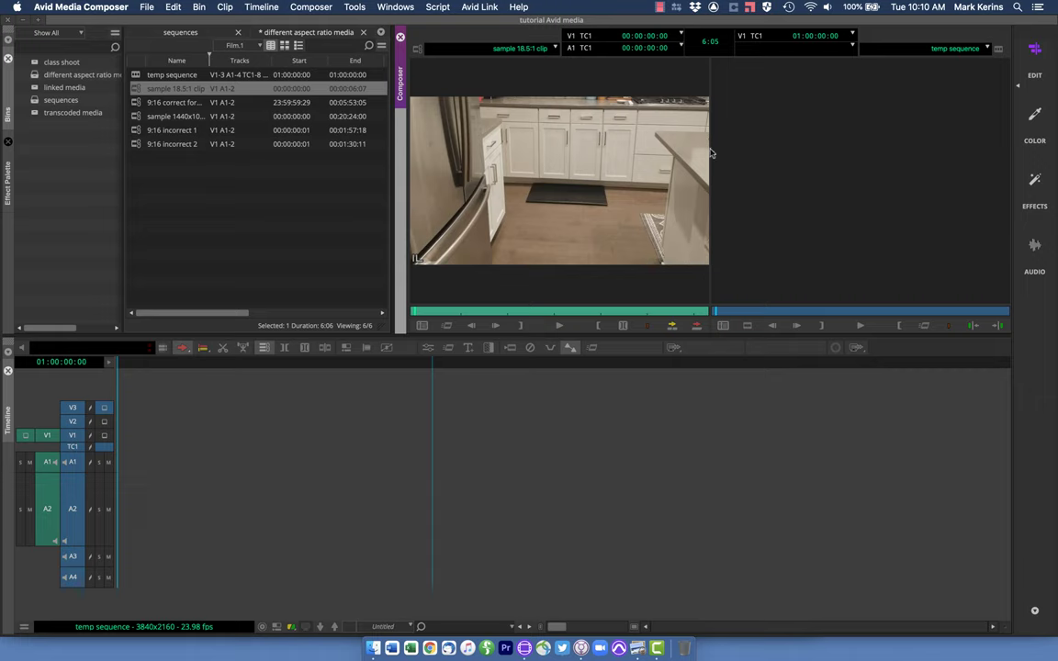
right_click(135, 90)
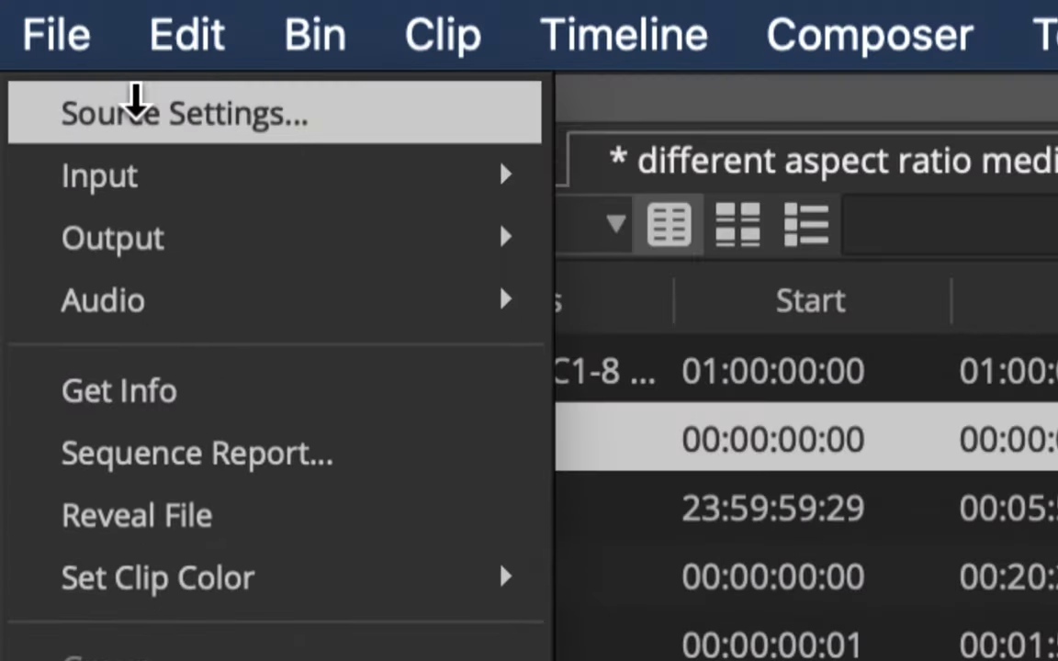
click(135, 101)
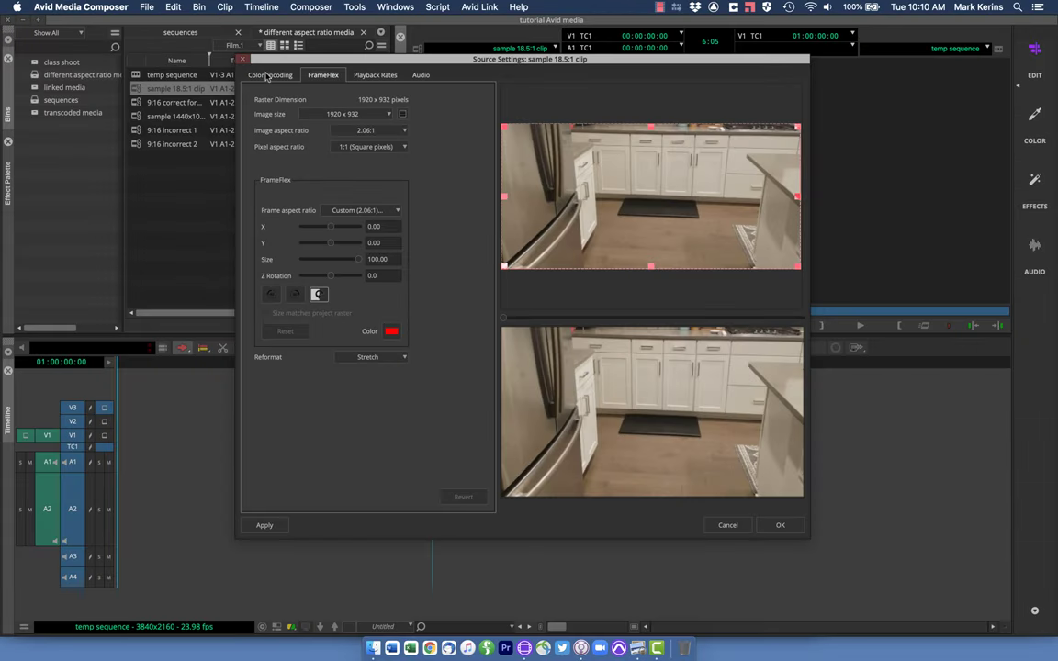
click(268, 75)
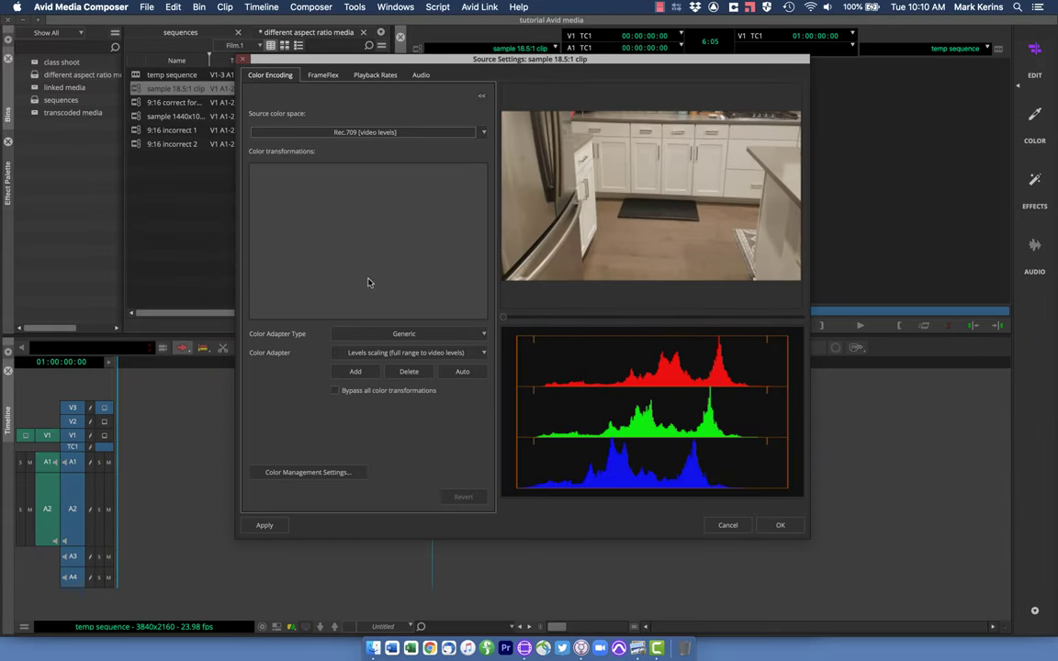
click(316, 77)
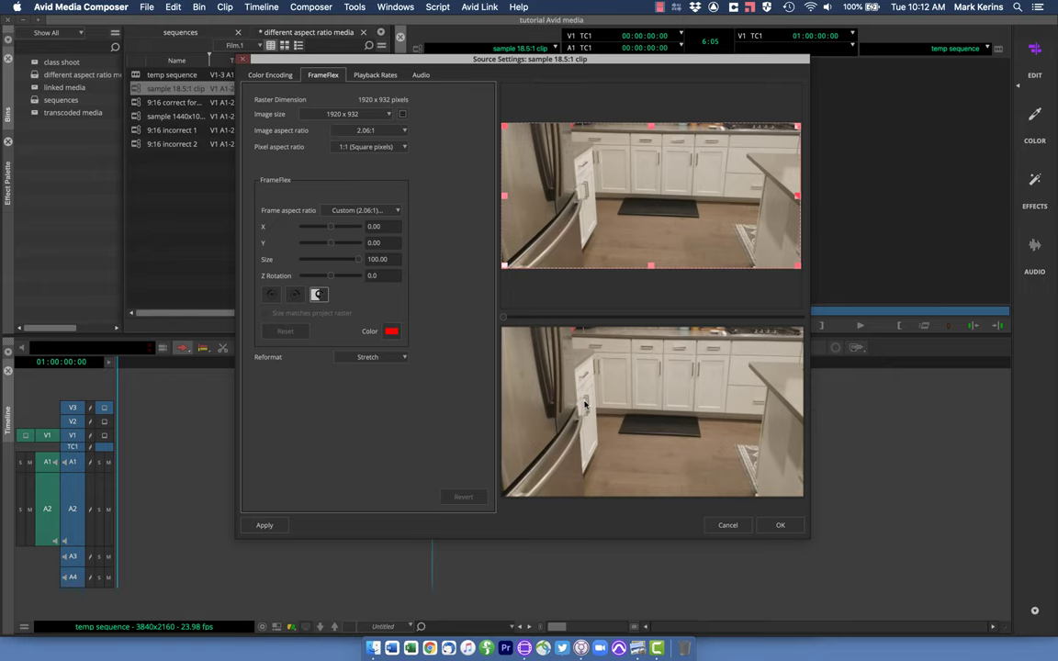
Step: Try the Center Crop and Center Keep Size reformat options on the sample 18.5:1 clip
click(382, 360)
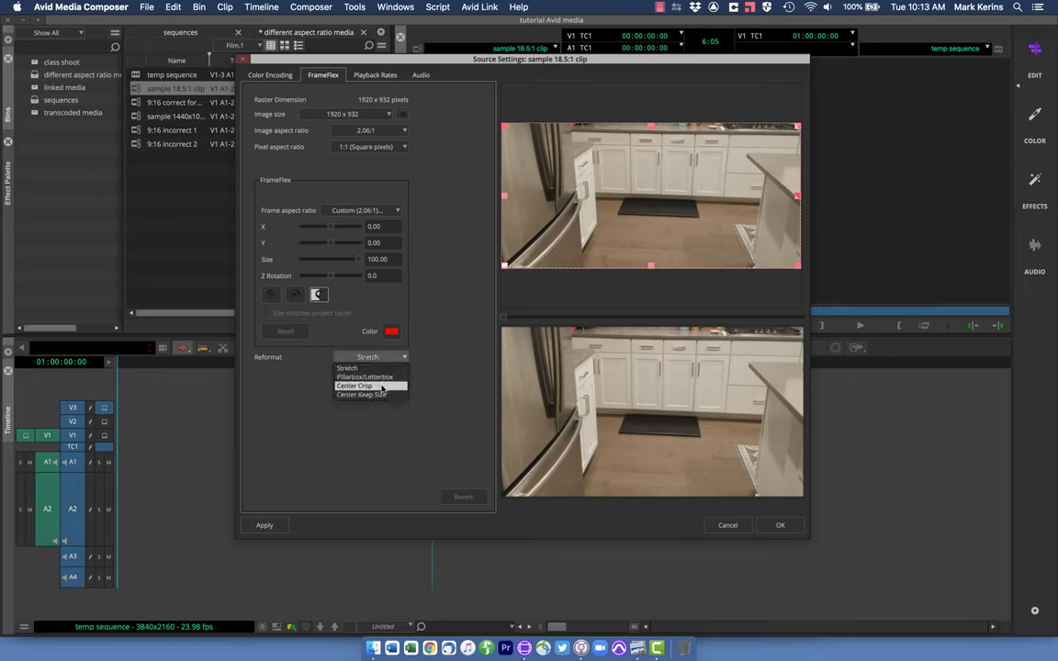
click(382, 386)
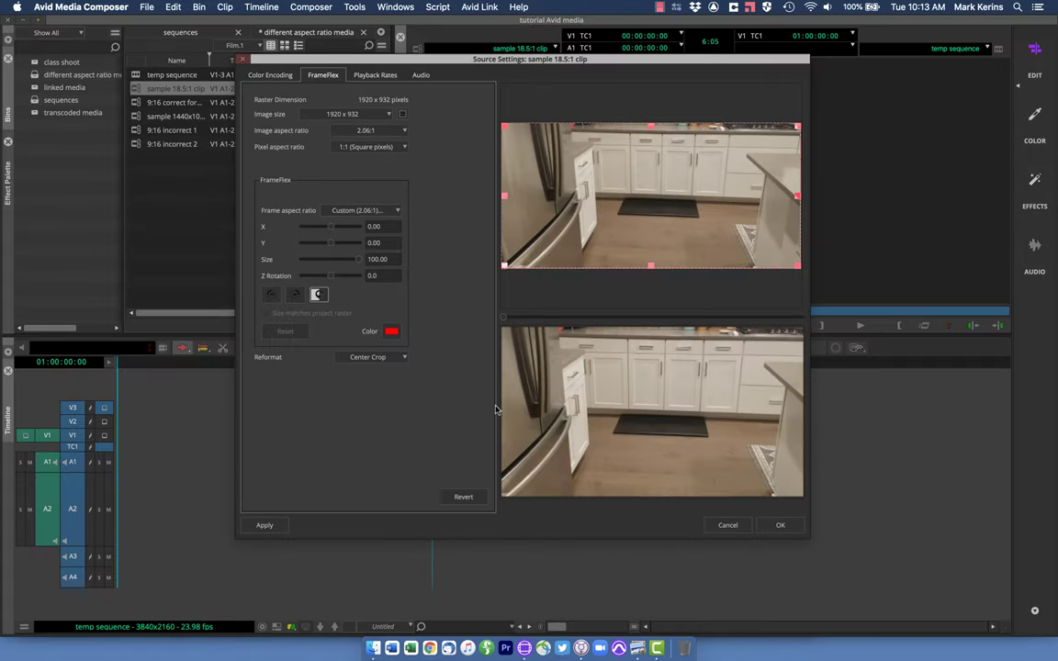
click(367, 357)
click(363, 394)
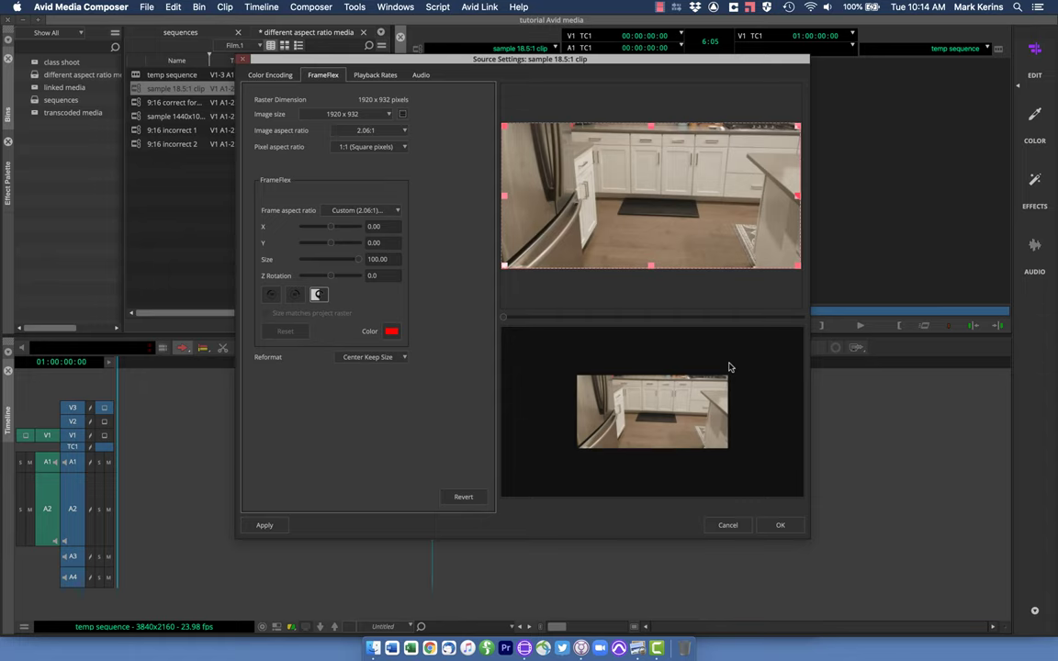
Step: Set the sample 18.5:1 clip's reformat option to Pillarbox/Letterbox and confirm the source settings
click(370, 357)
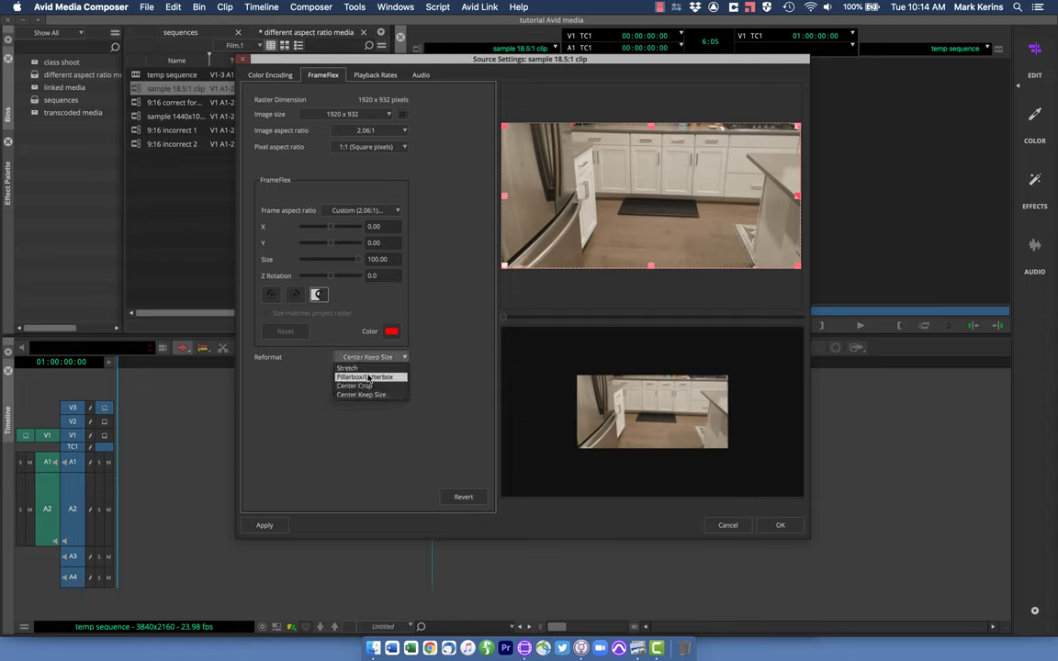
click(369, 377)
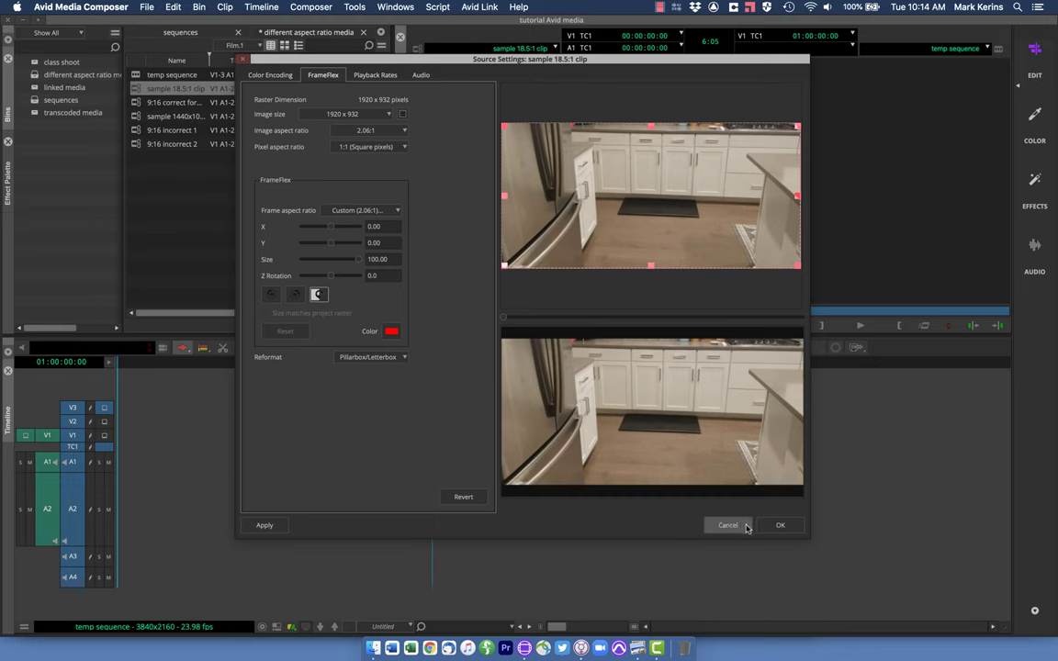
click(777, 526)
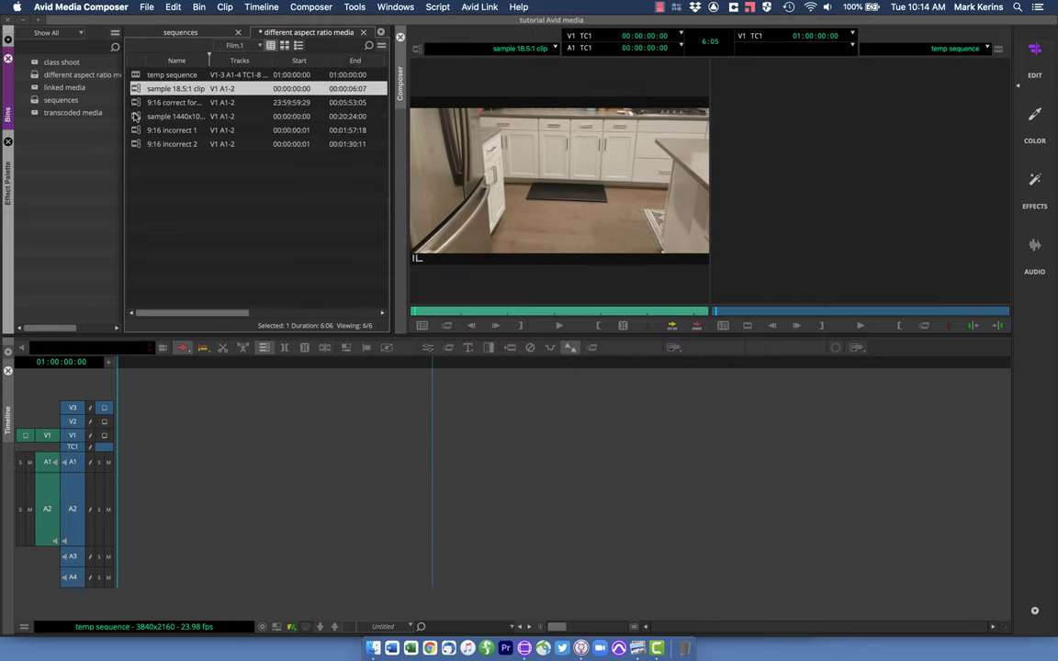
Step: Load the sample 1440x1080 clip and set its image size to 1920 x 1080 (16:9) in its source settings
double_click(135, 117)
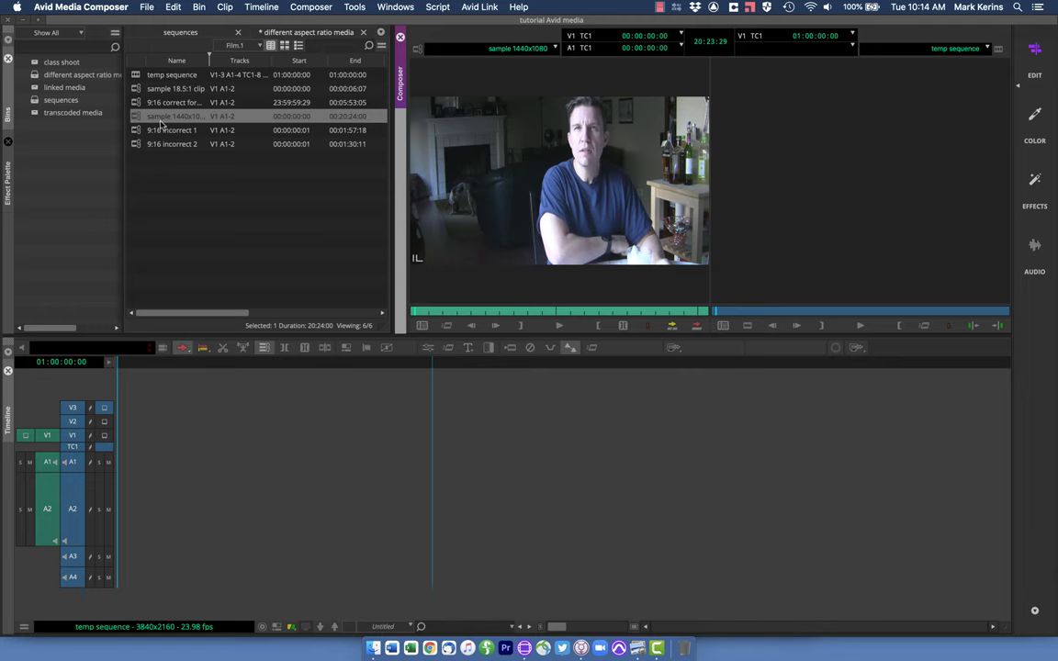
right_click(161, 123)
click(165, 43)
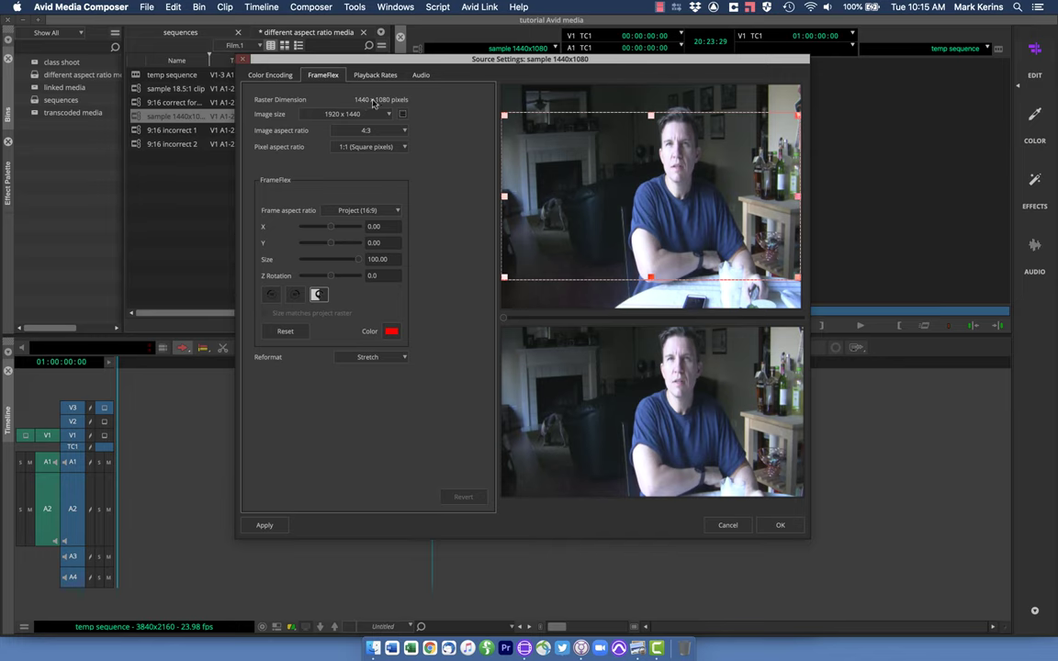
click(358, 114)
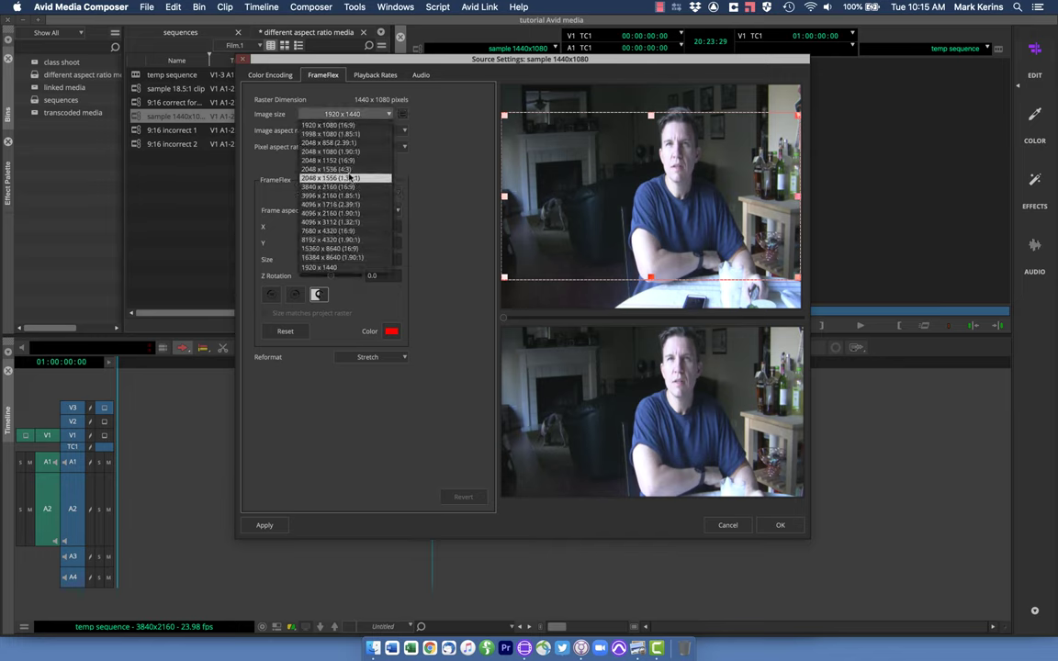
click(331, 125)
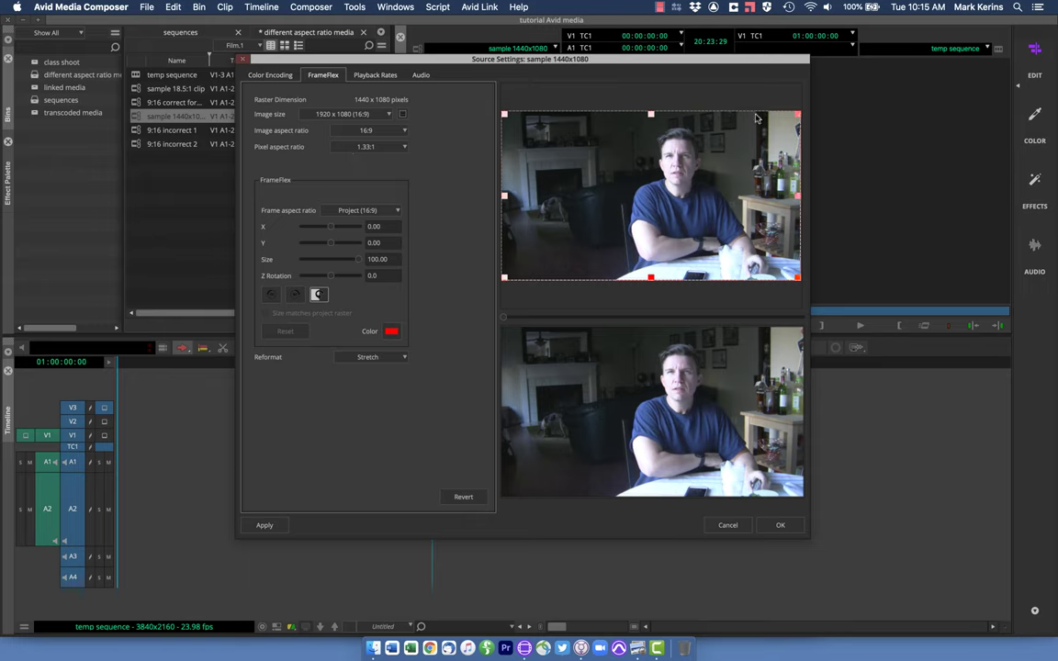
Step: Try a 1:1 (square pixels) pixel aspect ratio on the 1440x1080 clip, and restore the 16:9 image aspect ratio
click(370, 149)
click(365, 160)
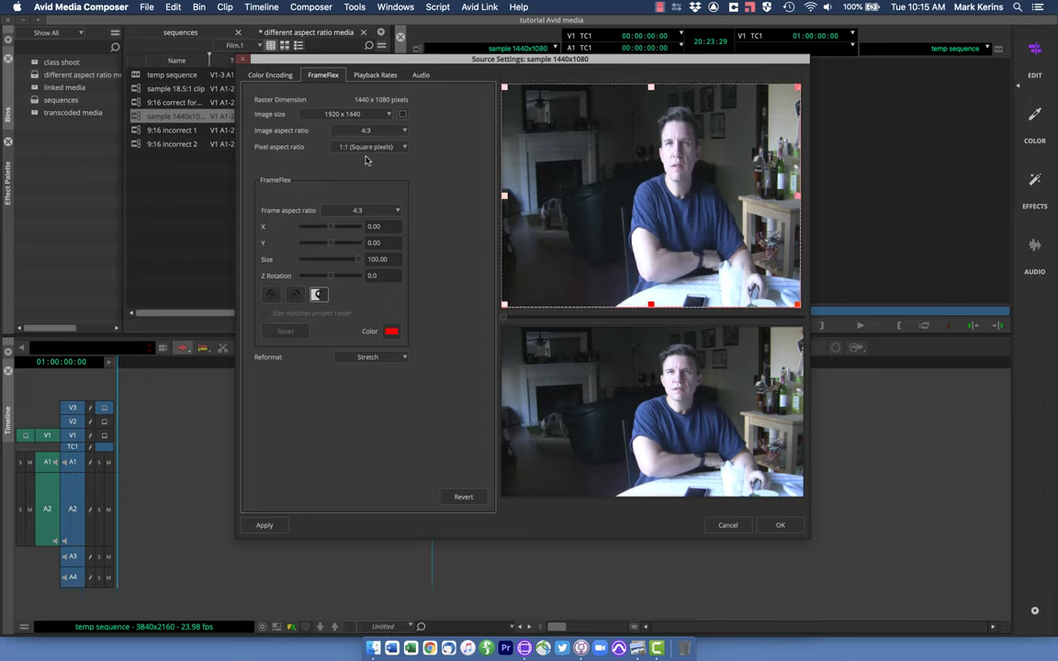
click(335, 129)
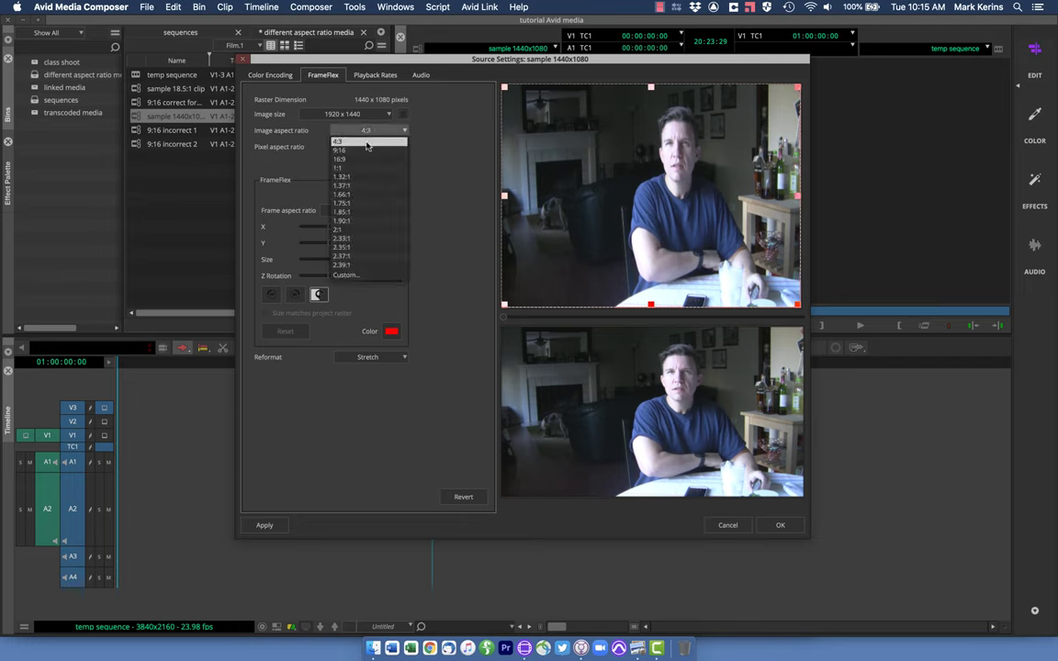
click(365, 160)
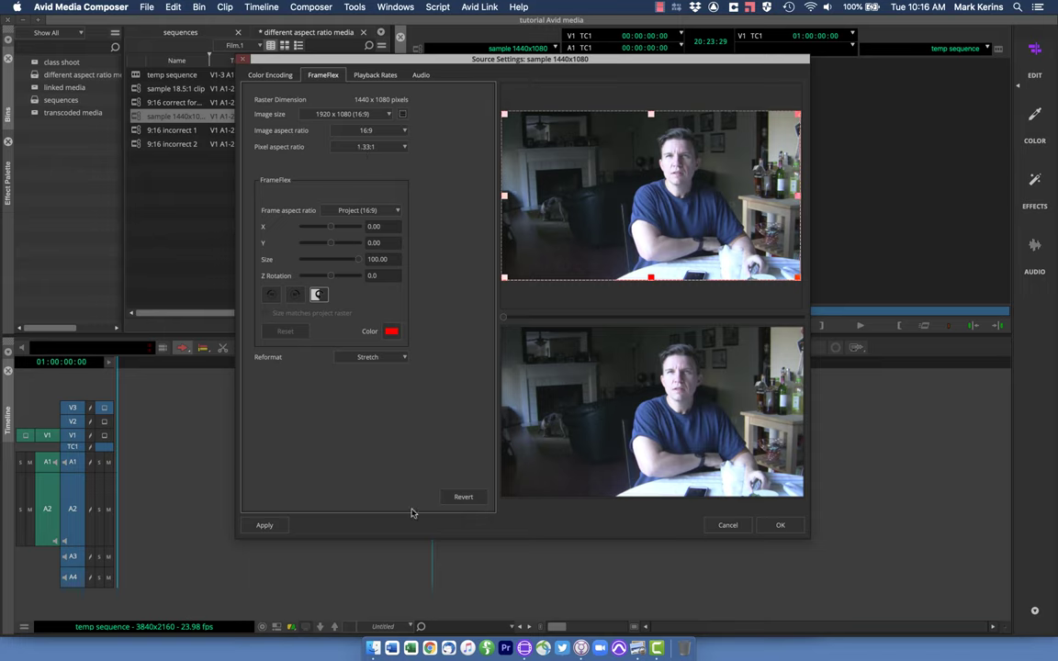
Step: Try the Pillarbox/Letterbox and Center Crop reformat options on the 1440x1080 clip
click(395, 357)
click(371, 375)
click(369, 357)
click(364, 390)
Step: Set the 1440x1080 clip's reformat option to Stretch, and apply and confirm its source settings
click(364, 359)
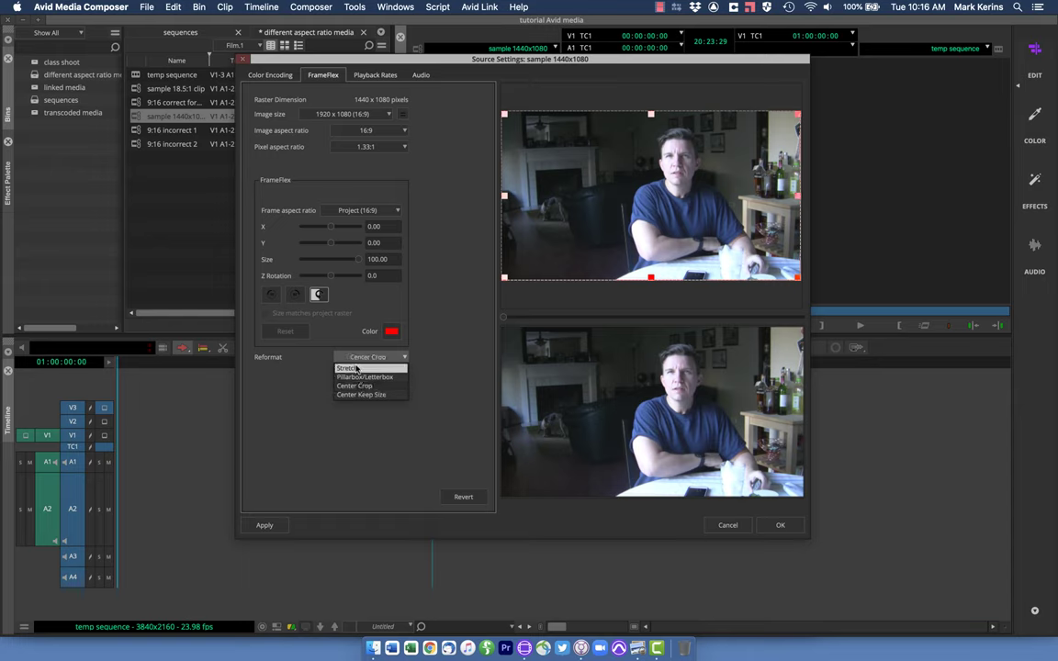
click(351, 367)
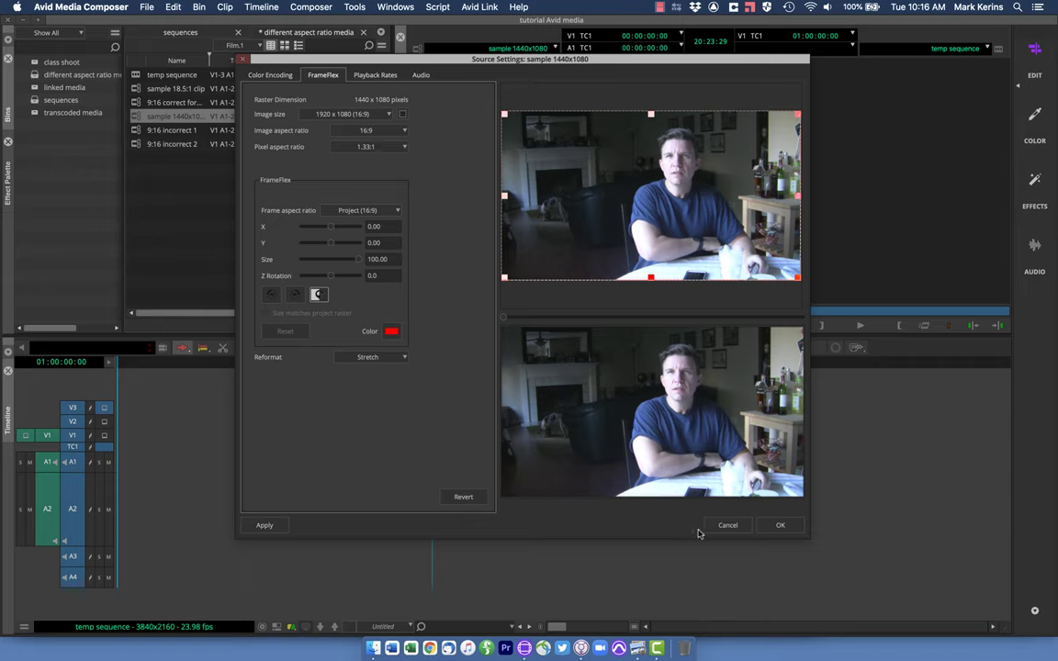
click(265, 526)
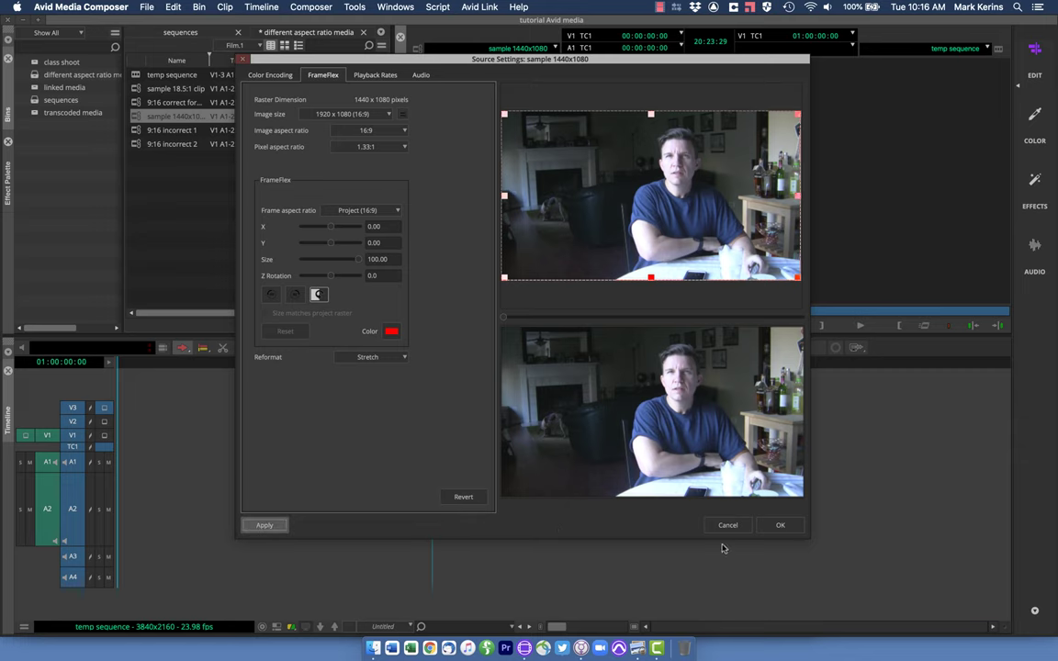
click(779, 525)
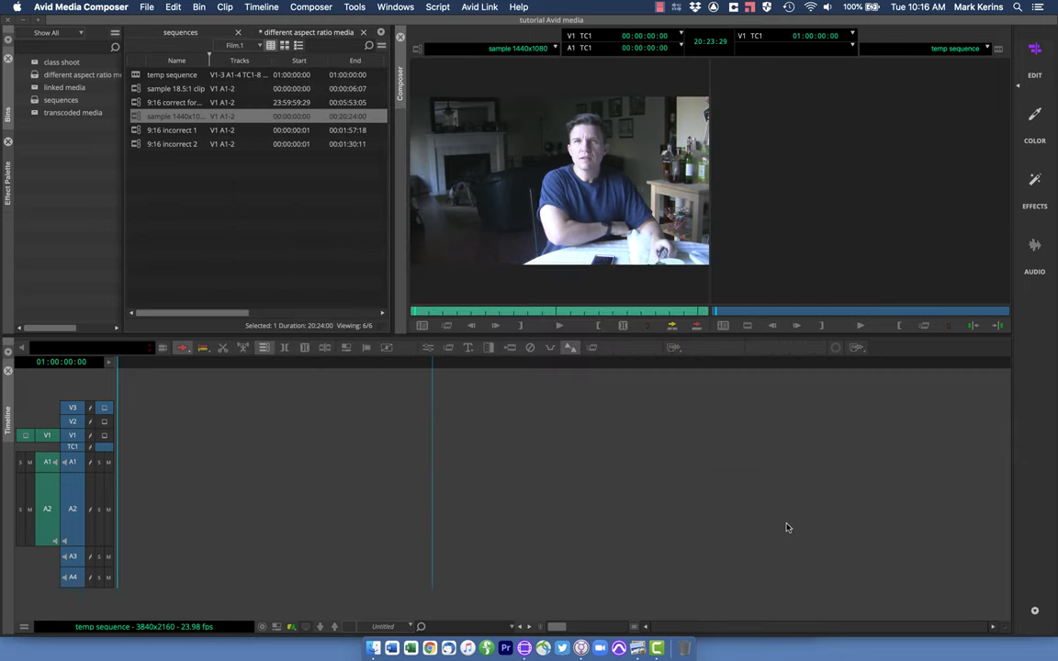
Step: Load the sample 18.5:1 clip again and reopen its source settings to check the FrameFlex values
double_click(136, 88)
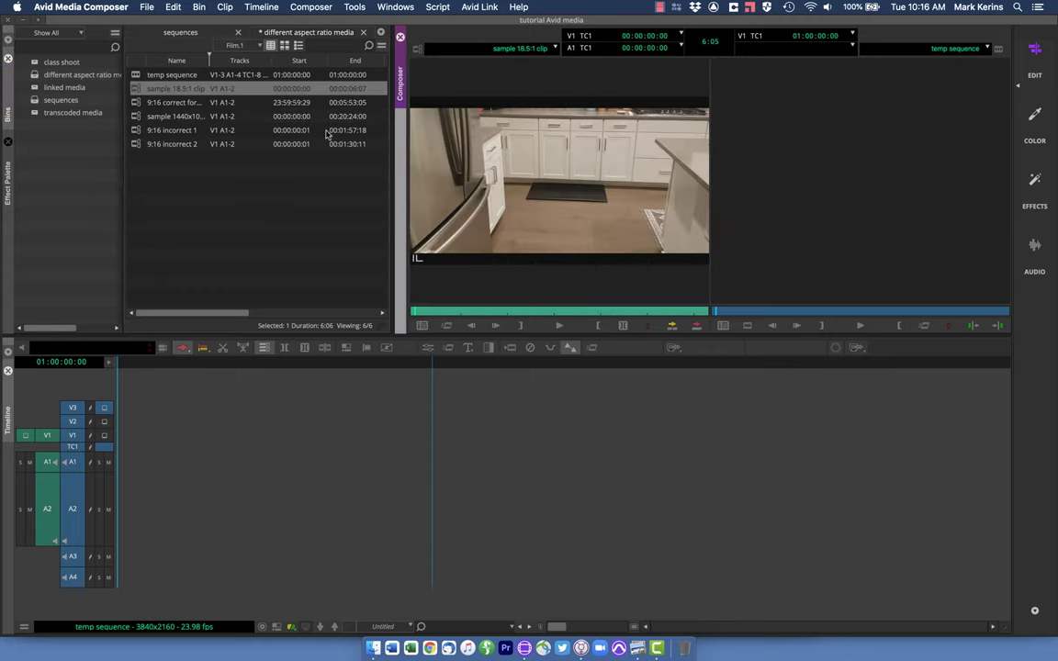
right_click(136, 88)
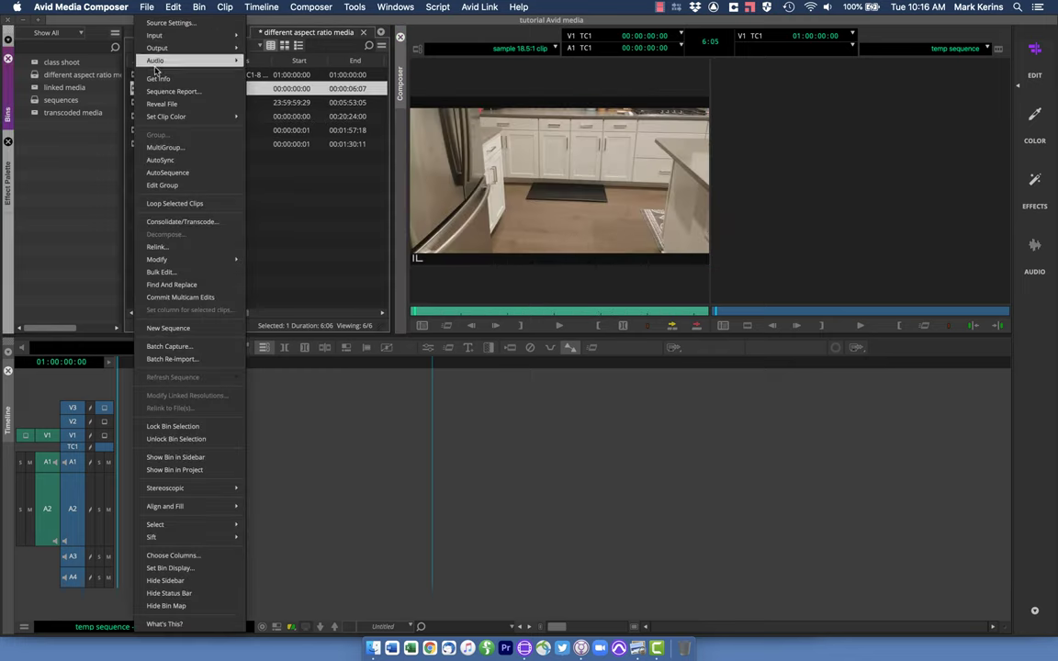
click(166, 24)
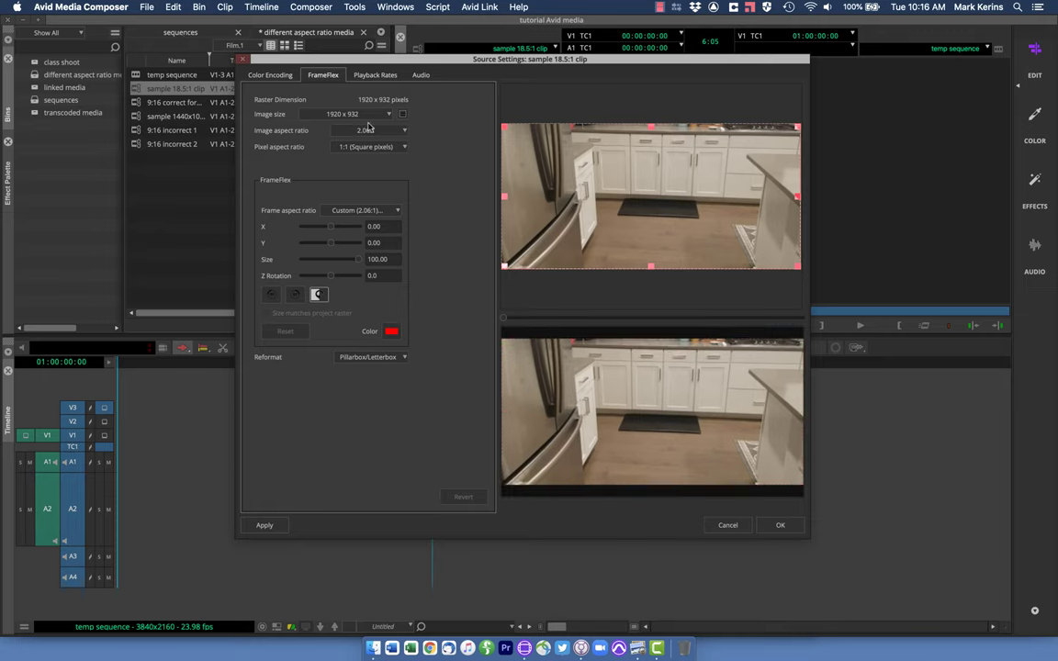
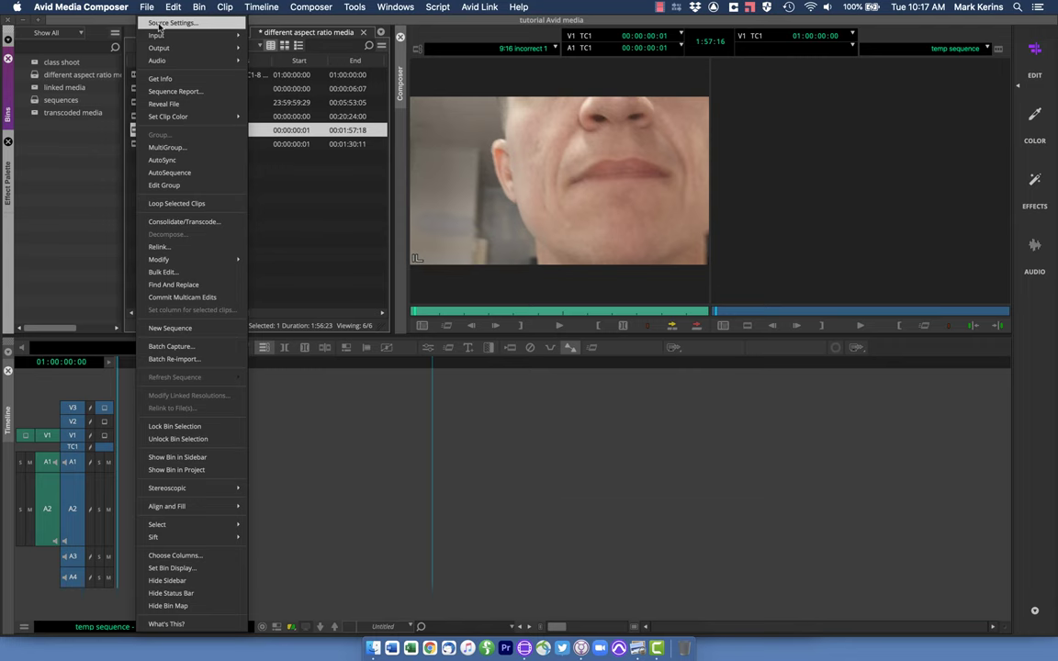
Step: Open the source settings of the 9:16 incorrect 1 clip and give it a custom image size of 1080 x 1920
click(157, 25)
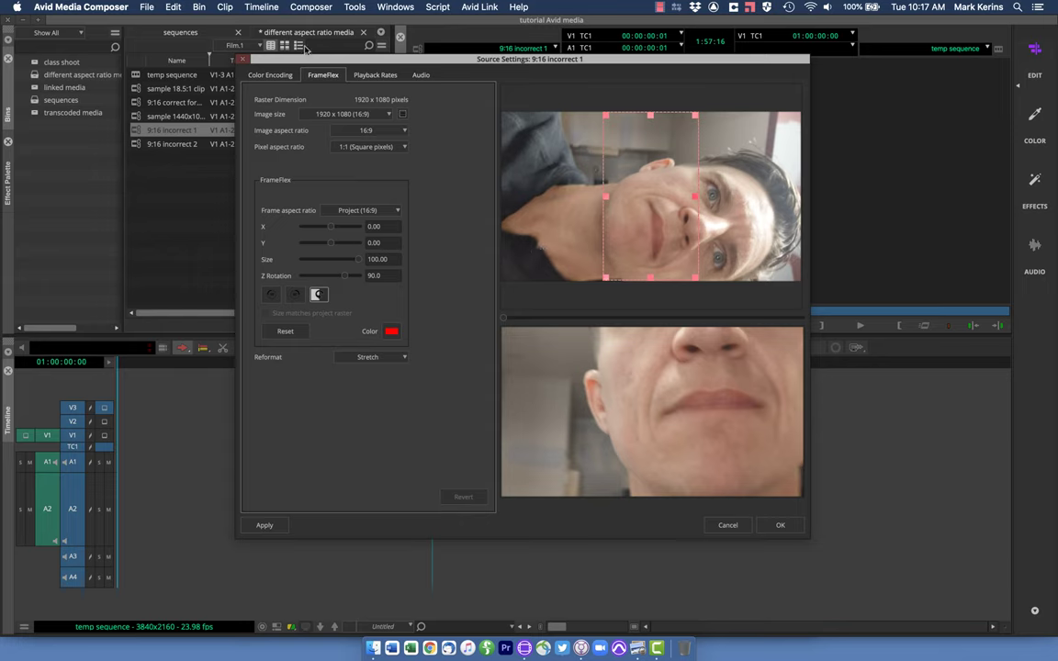
click(353, 114)
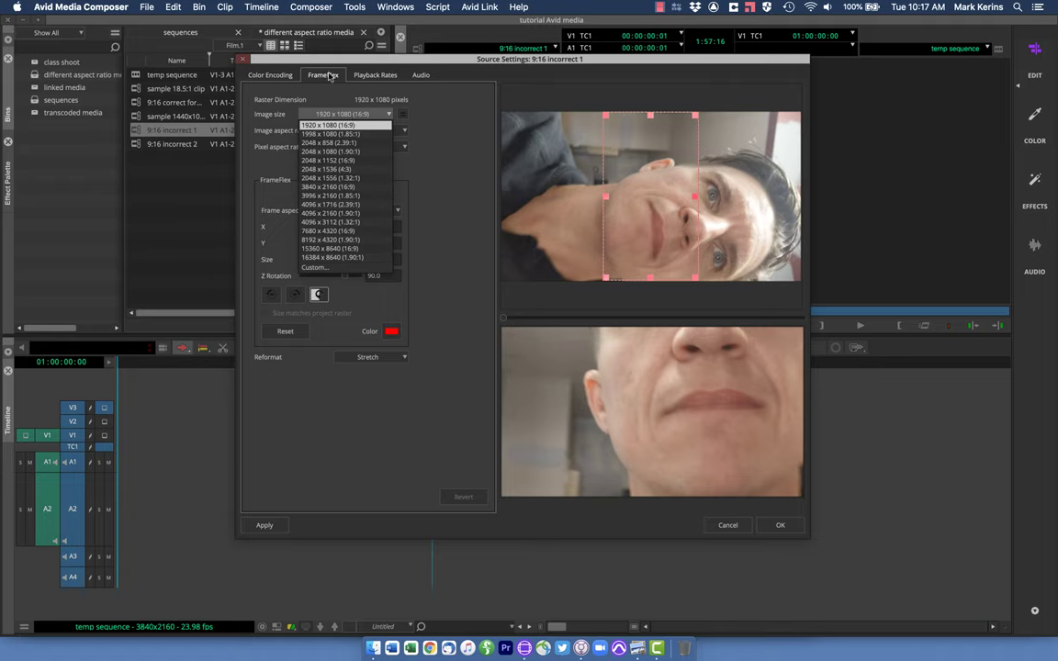
click(313, 267)
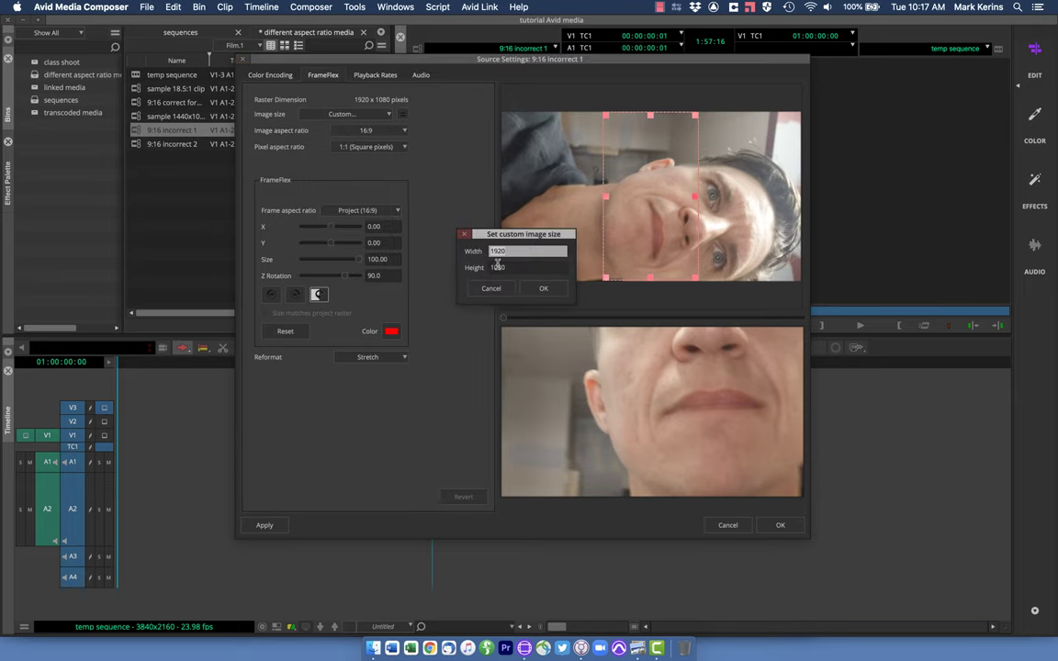
key(BackSpace)
key(Tab)
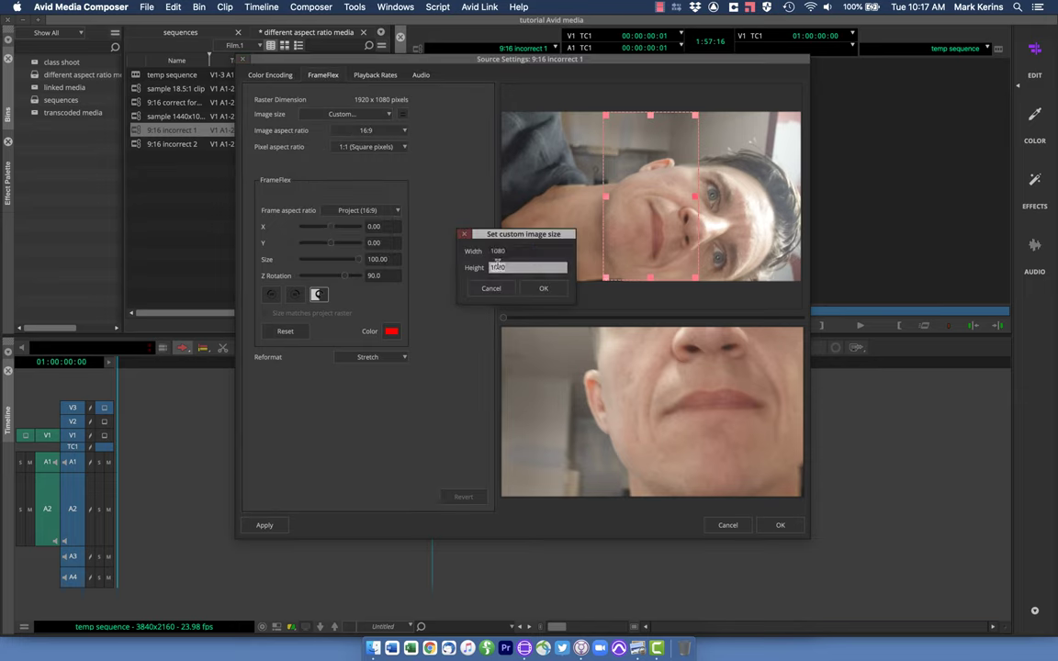
key(Return)
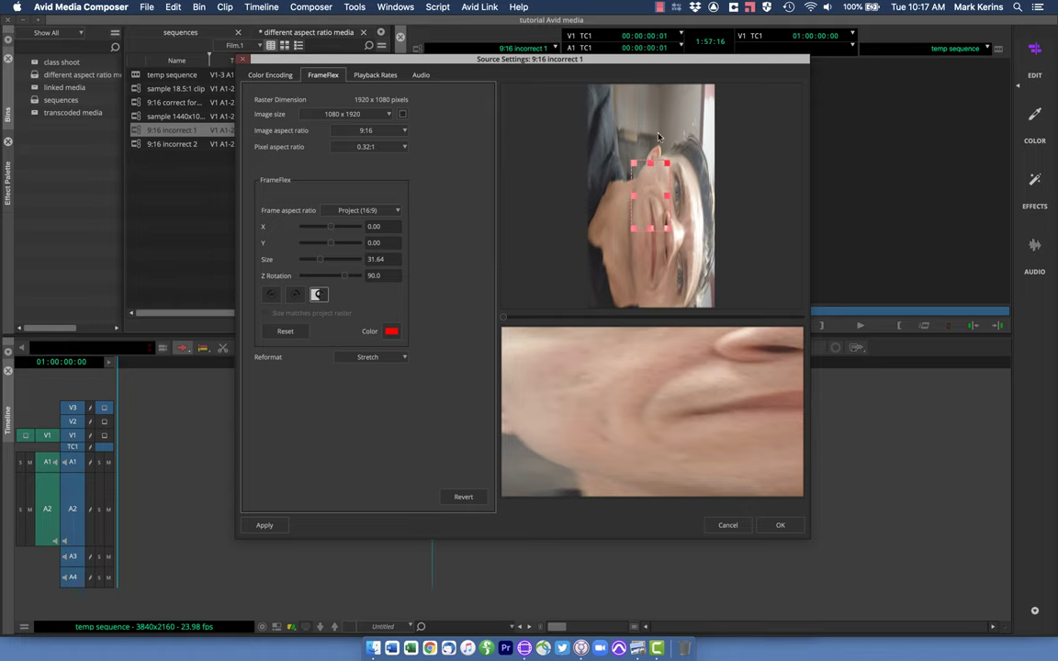
Step: Enlarge the FrameFlex frame of 9:16 incorrect 1 to a size of 100, then compare the Pillarbox/Letterbox reformat with Stretch
drag(669, 229, 744, 342)
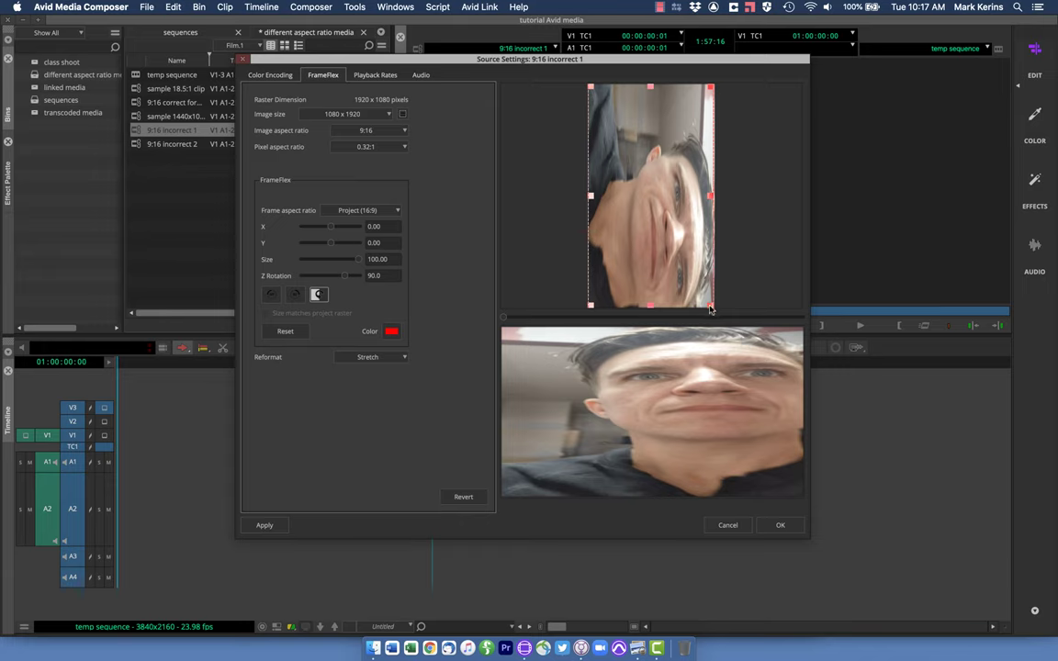
click(366, 357)
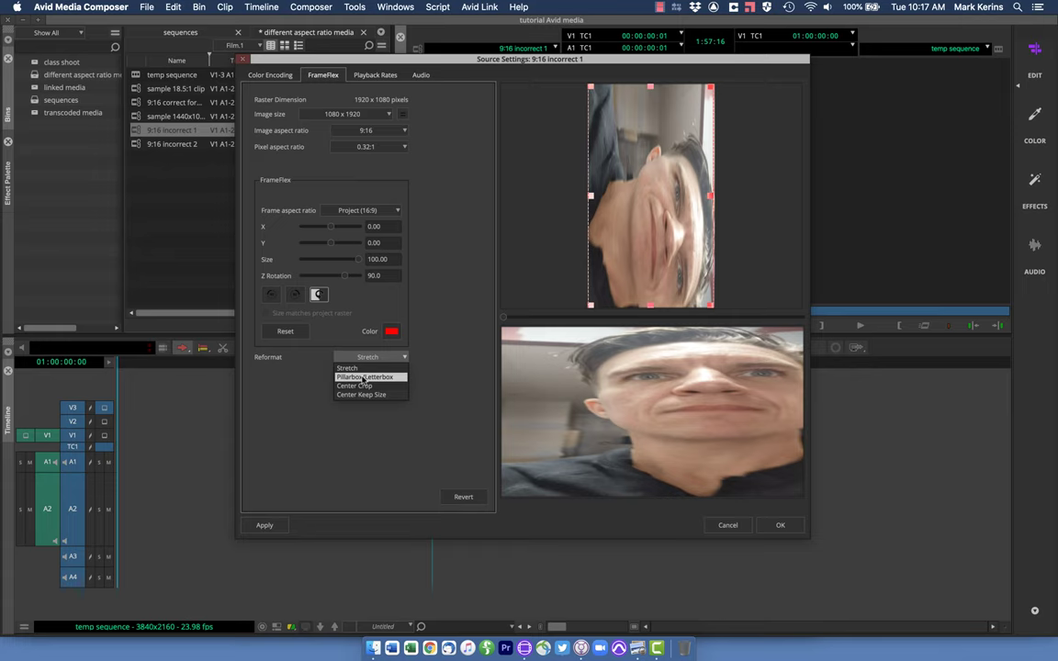
click(365, 378)
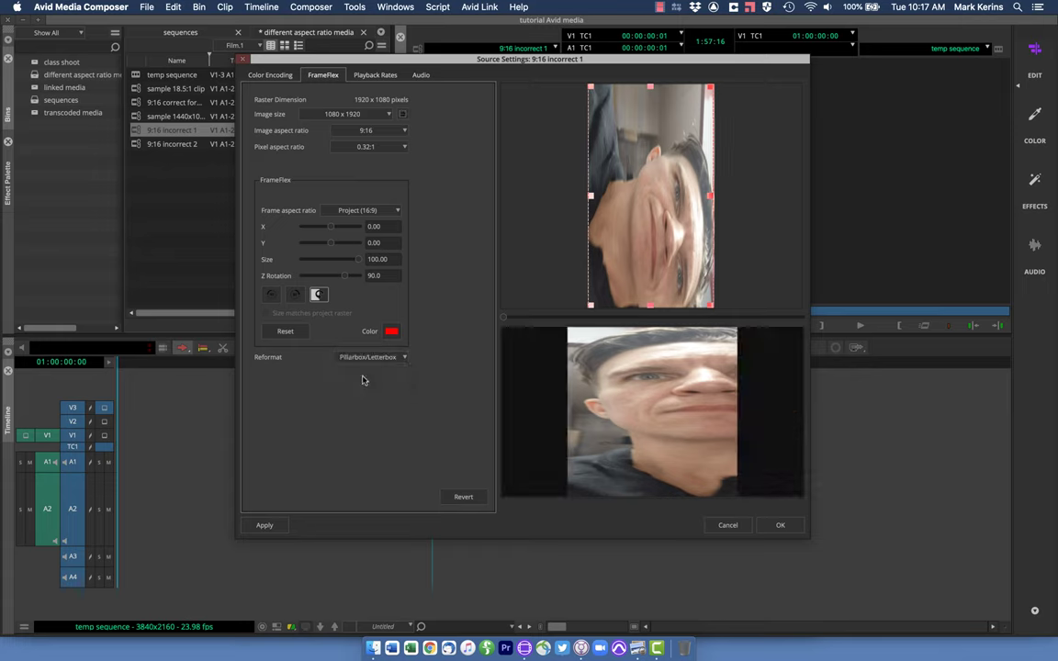
click(368, 357)
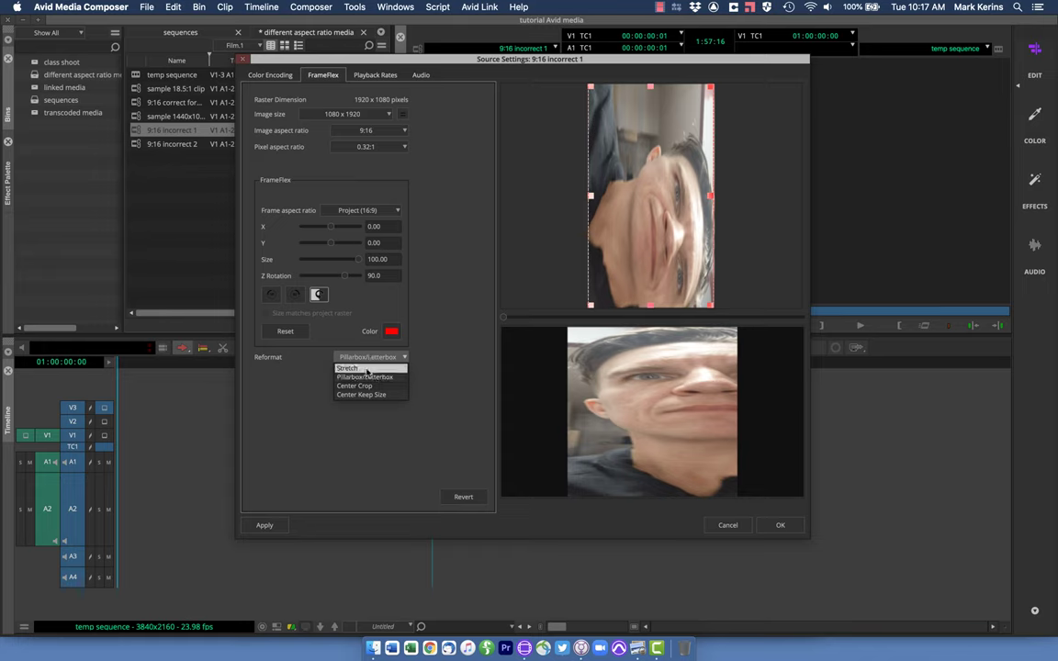
click(367, 368)
Step: Try the Center Crop, Center Keep Size and Pillarbox/Letterbox reformat options on 9:16 incorrect 1 and return to Stretch
click(377, 358)
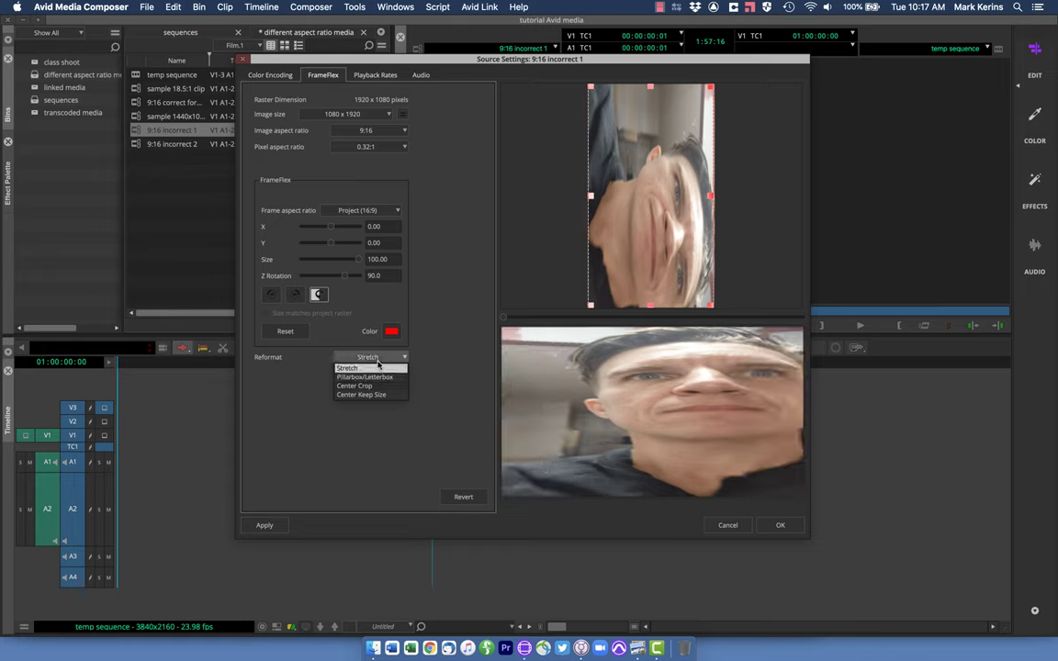
click(373, 386)
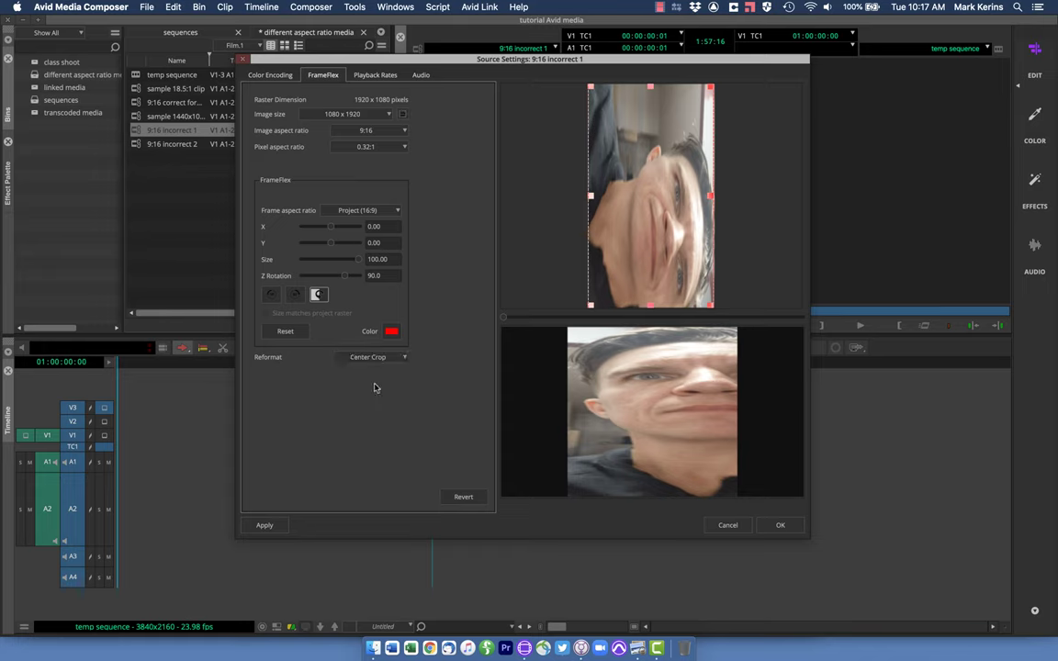
click(372, 358)
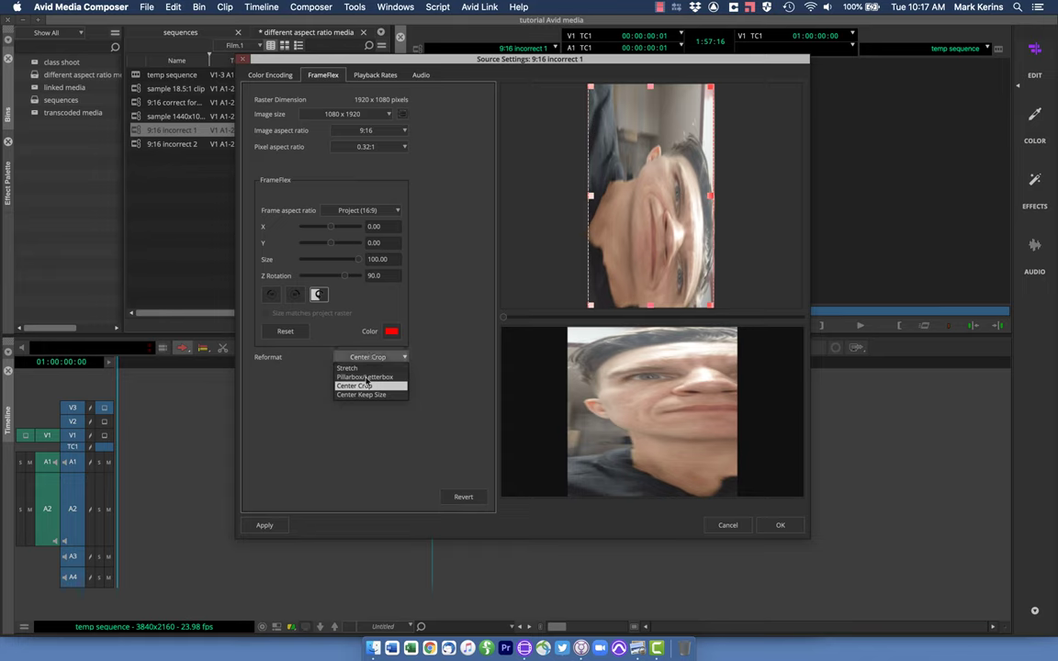
click(364, 395)
click(360, 360)
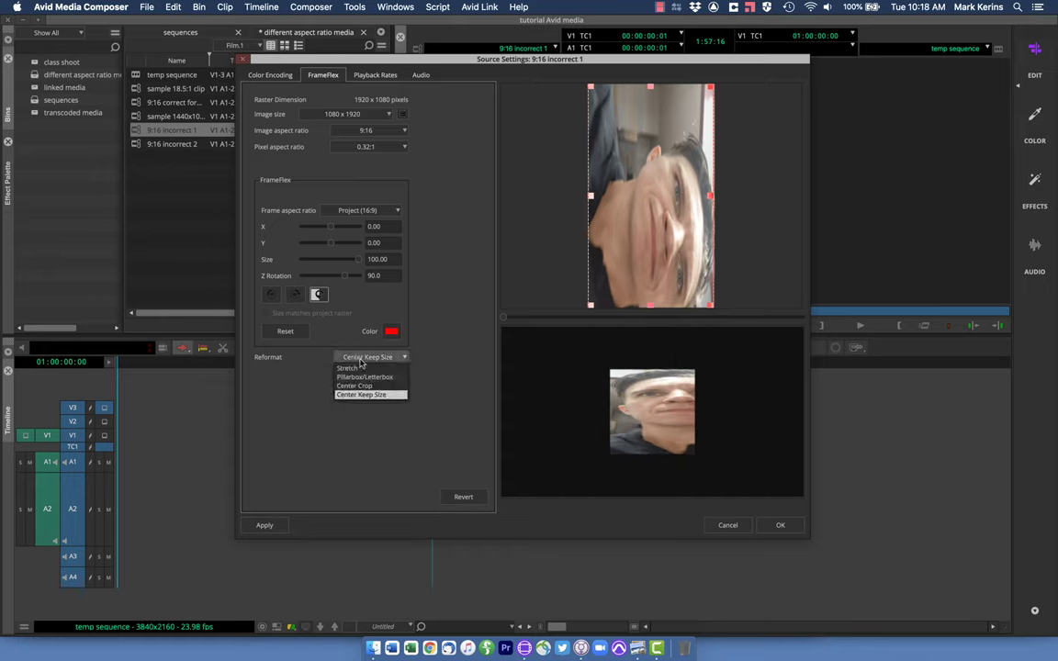
click(362, 376)
click(359, 357)
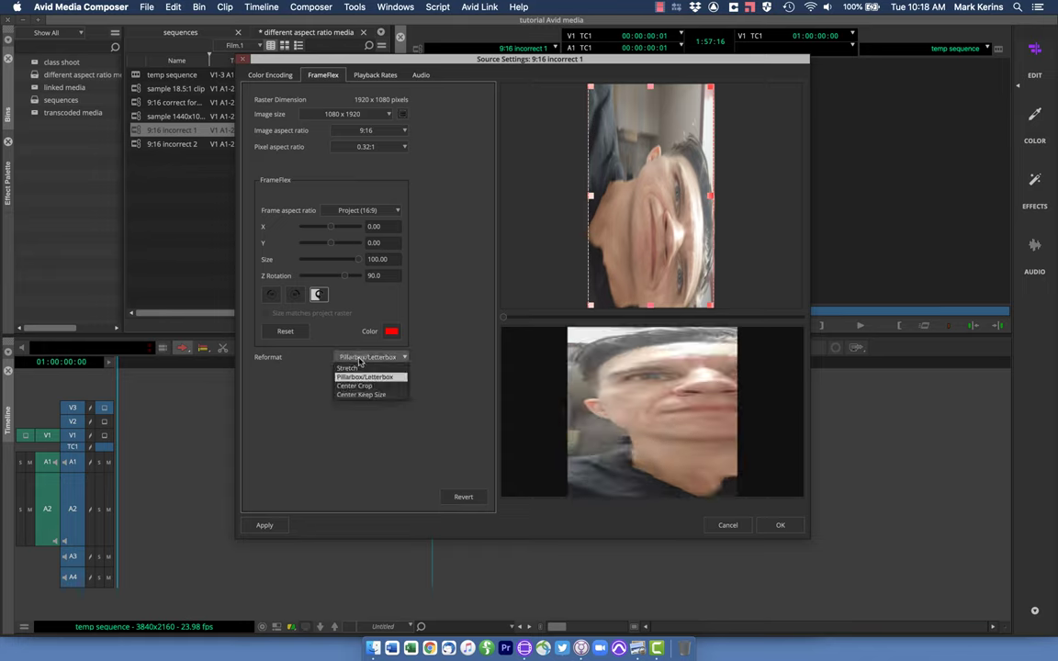
click(348, 324)
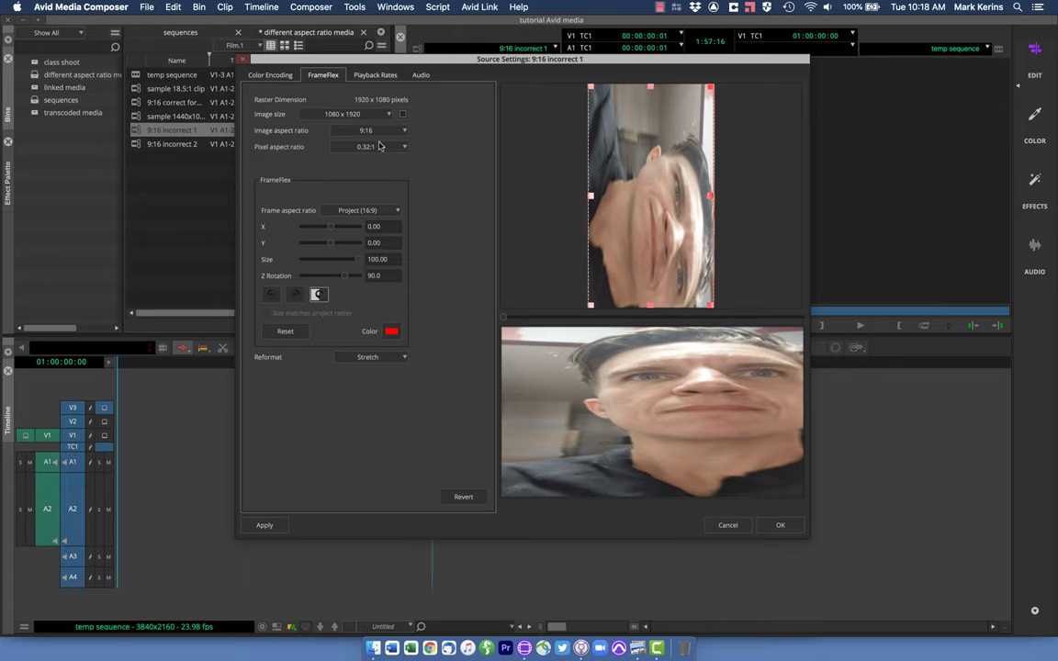
Step: Set the pixel aspect ratio of 9:16 incorrect 1 to 1:1 (Square pixels) and reposition its FrameFlex frame to X and Y -38.88
click(368, 146)
click(368, 158)
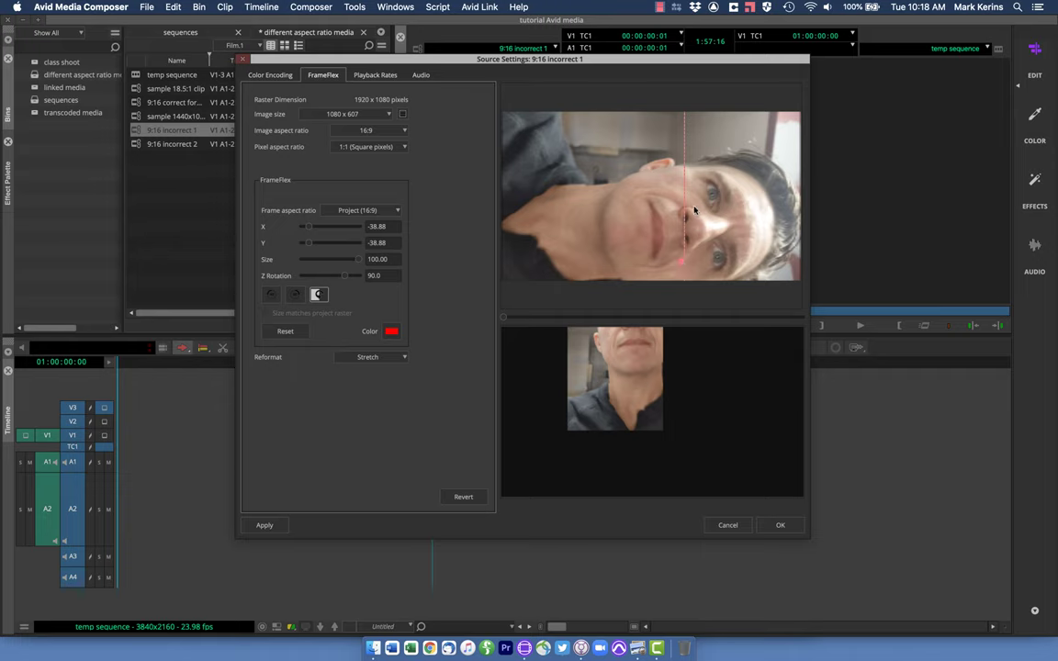
click(681, 265)
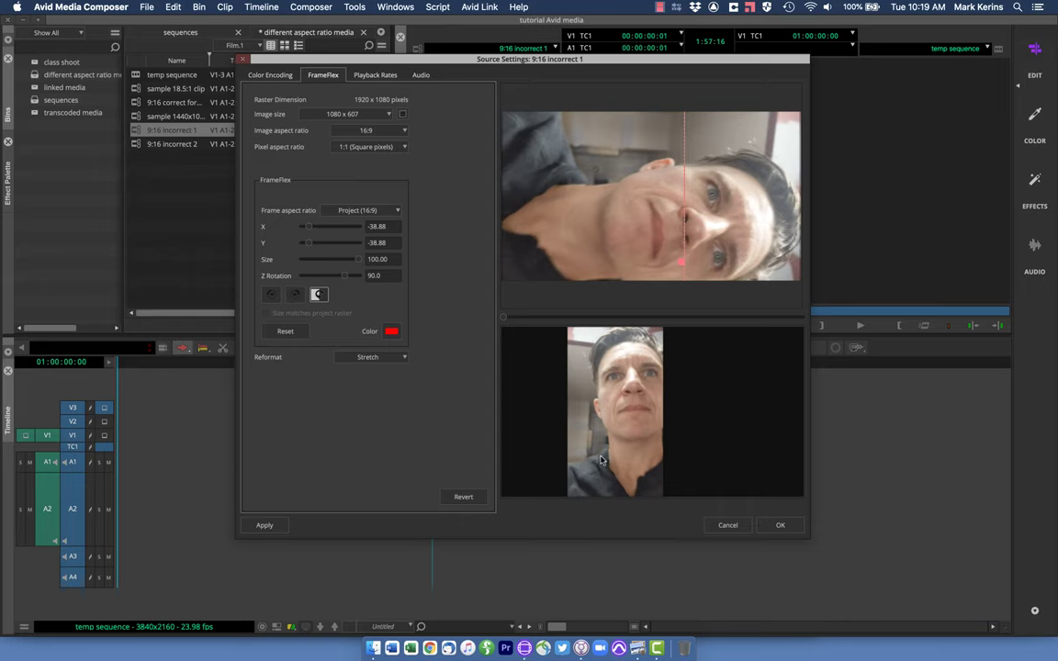
Step: Compare the Pillarbox/Letterbox reformat with Stretch on 9:16 incorrect 1, keep Stretch, and apply and confirm its source settings
click(370, 356)
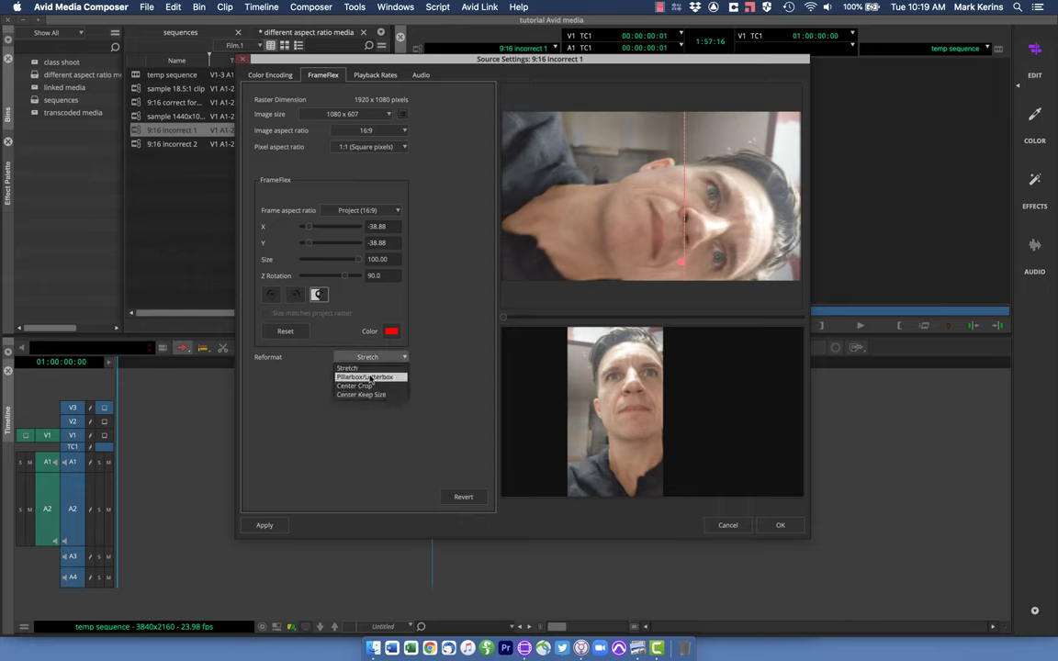
click(370, 378)
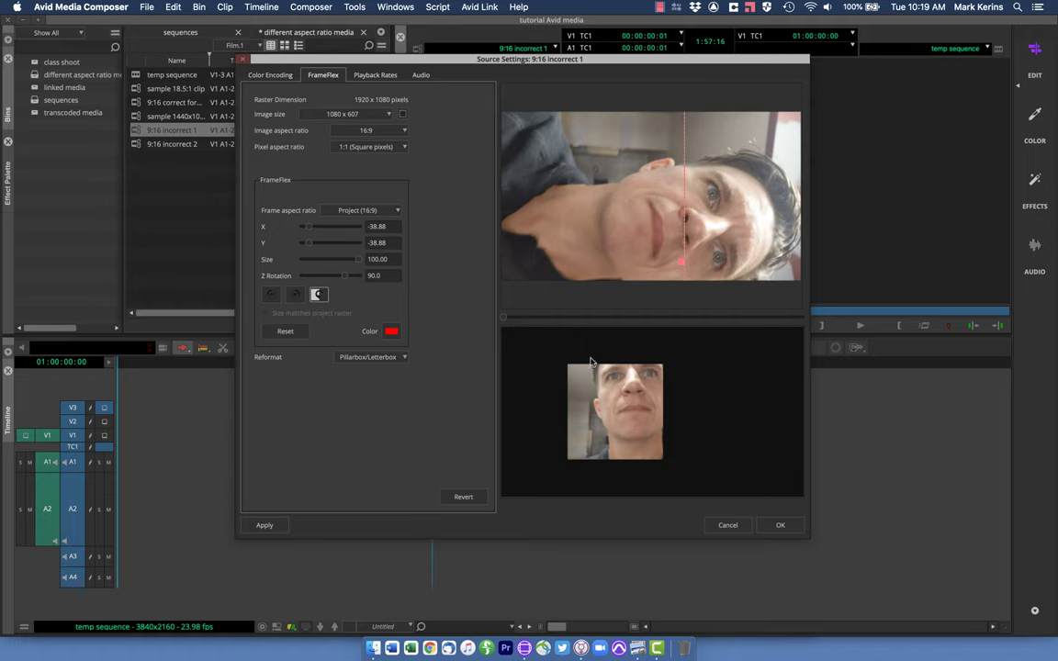
click(370, 357)
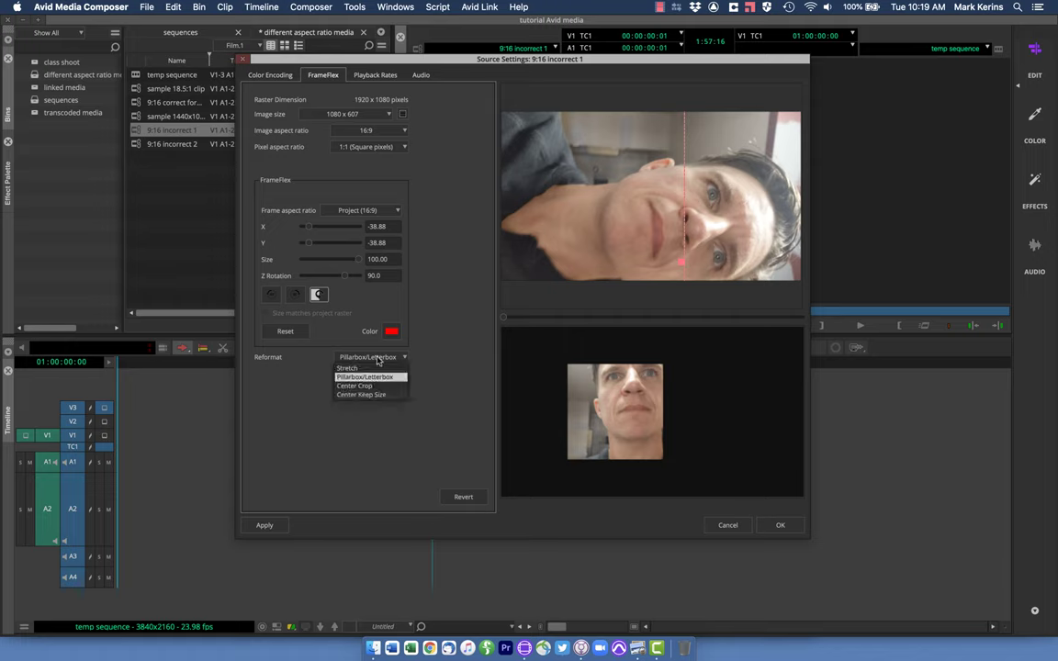
click(373, 368)
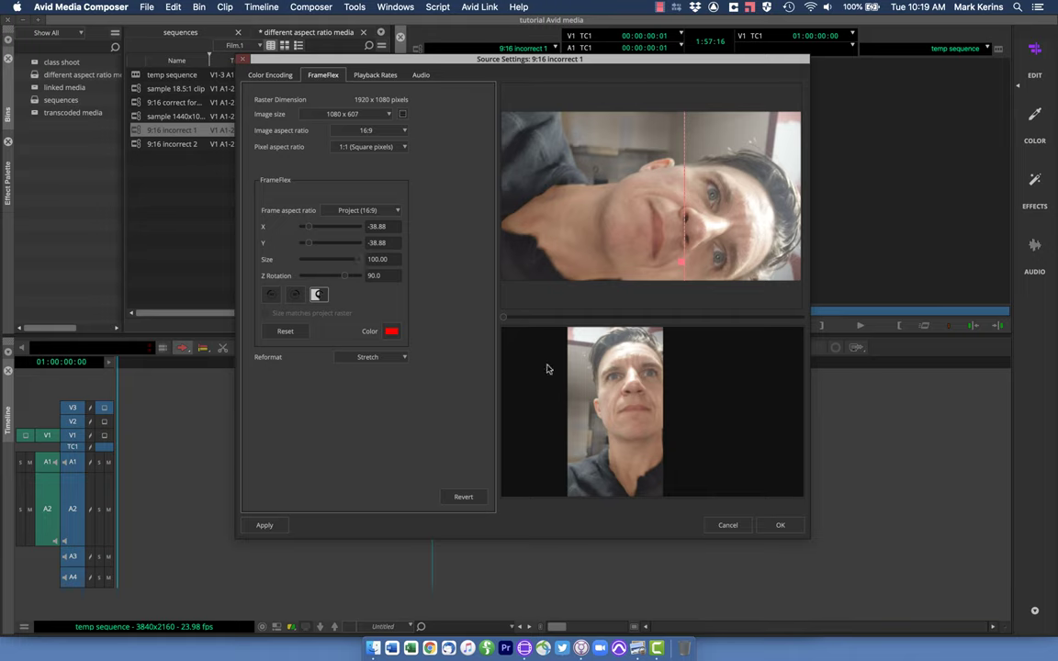
click(265, 524)
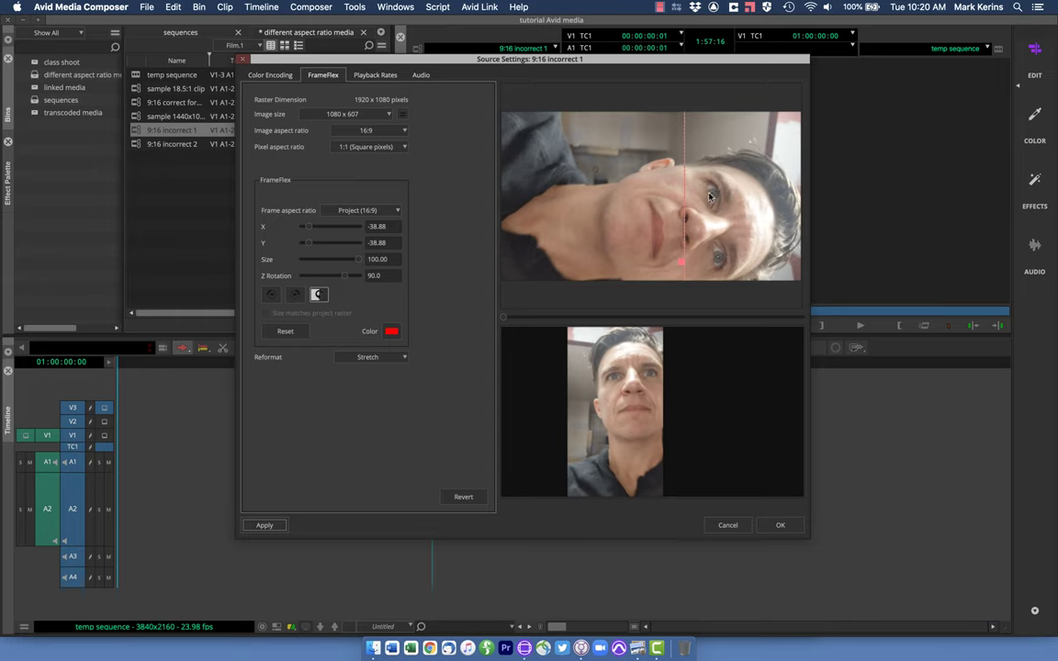
click(775, 525)
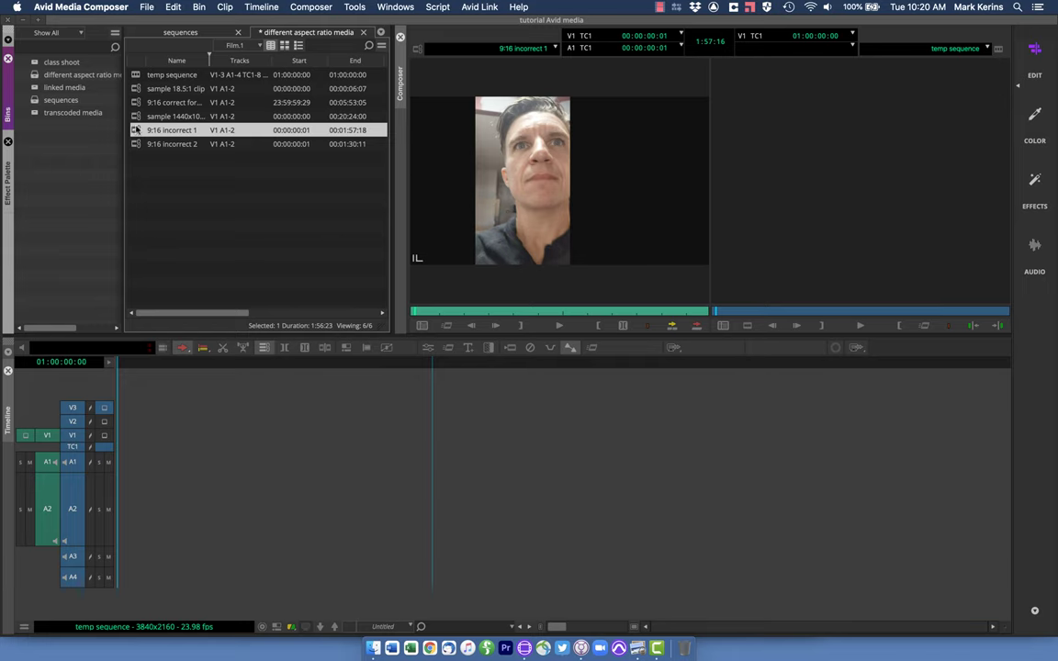
Step: Mark 9:16 incorrect 1 from 00:00:24:03 to 00:00:57:27 and edit that section into the temp sequence
drag(431, 312, 472, 312)
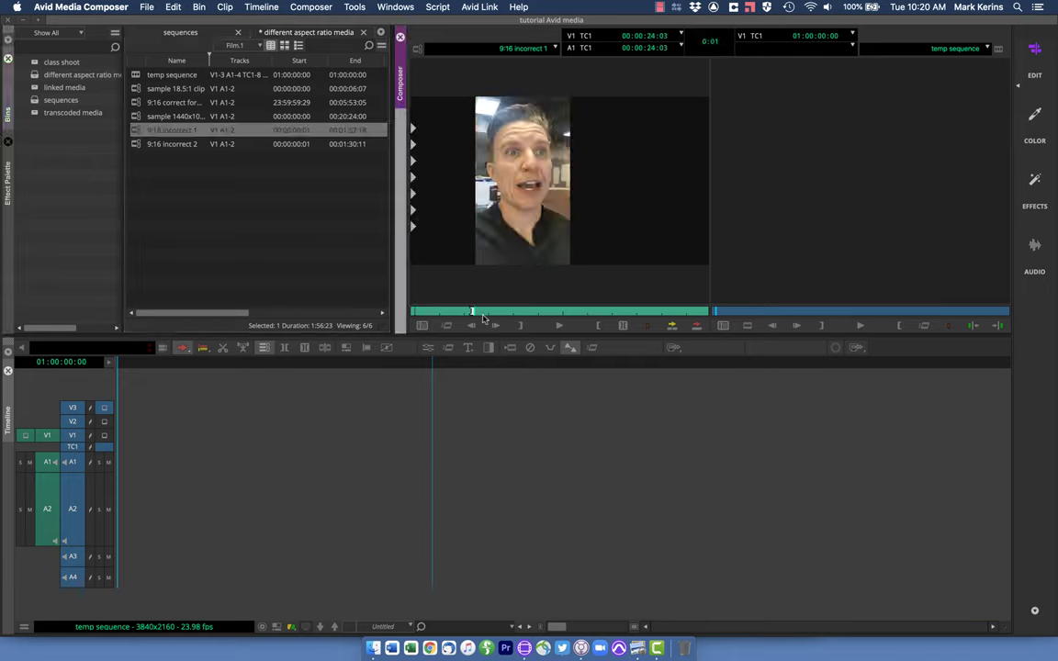
click(555, 315)
key(o)
key(v)
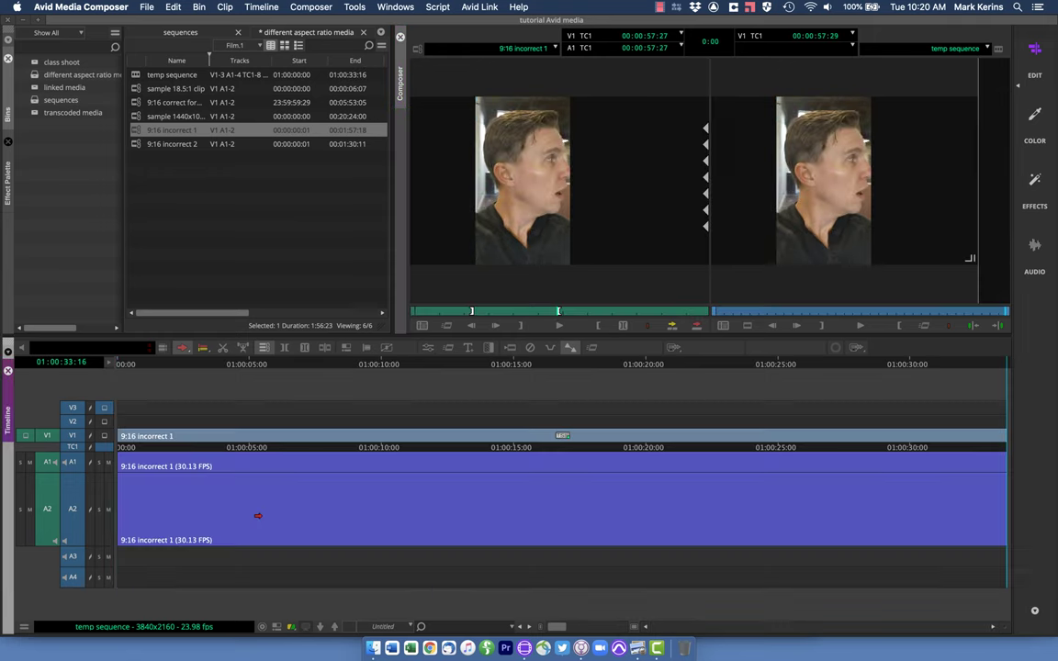
Step: Preview the sequence around 01:00:08:05 and load the 9:16 correct format clip for comparison
mouse_move(321, 364)
mouse_down()
mouse_move(514, 363)
mouse_move(333, 364)
mouse_up()
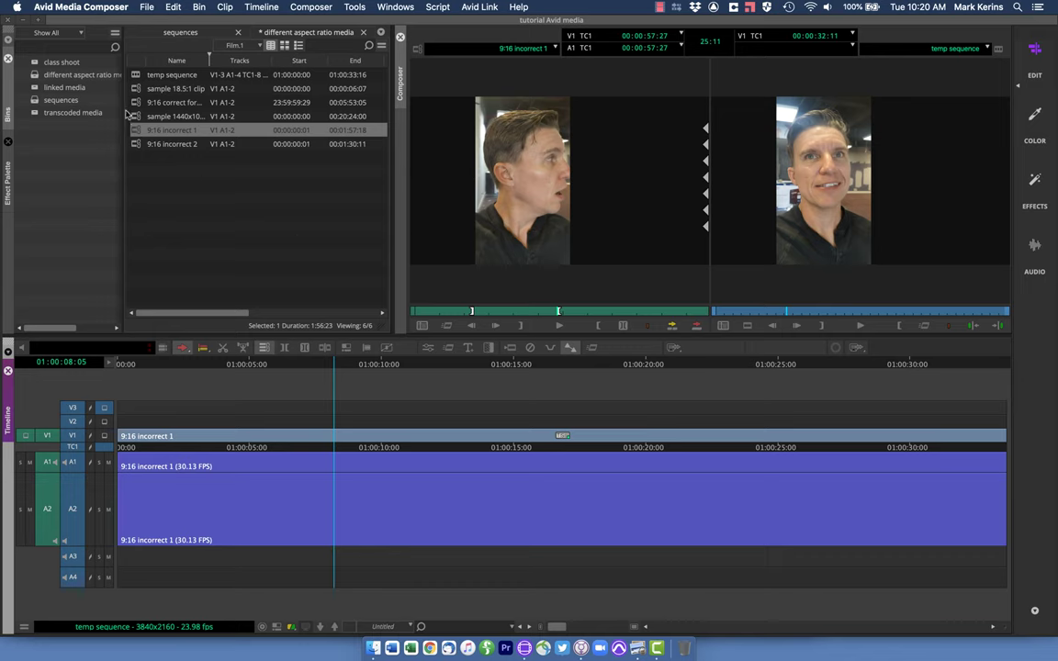
drag(135, 102, 426, 201)
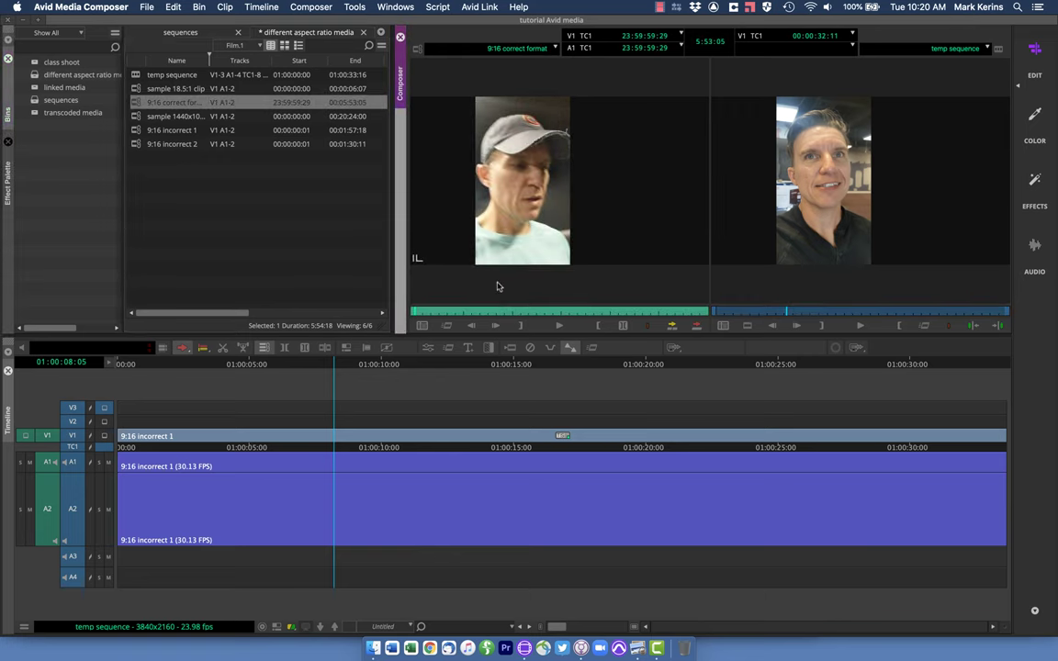
Step: Open the source settings of the 9:16 incorrect 2 clip and try to widen its FrameFlex frame
click(136, 144)
right_click(136, 144)
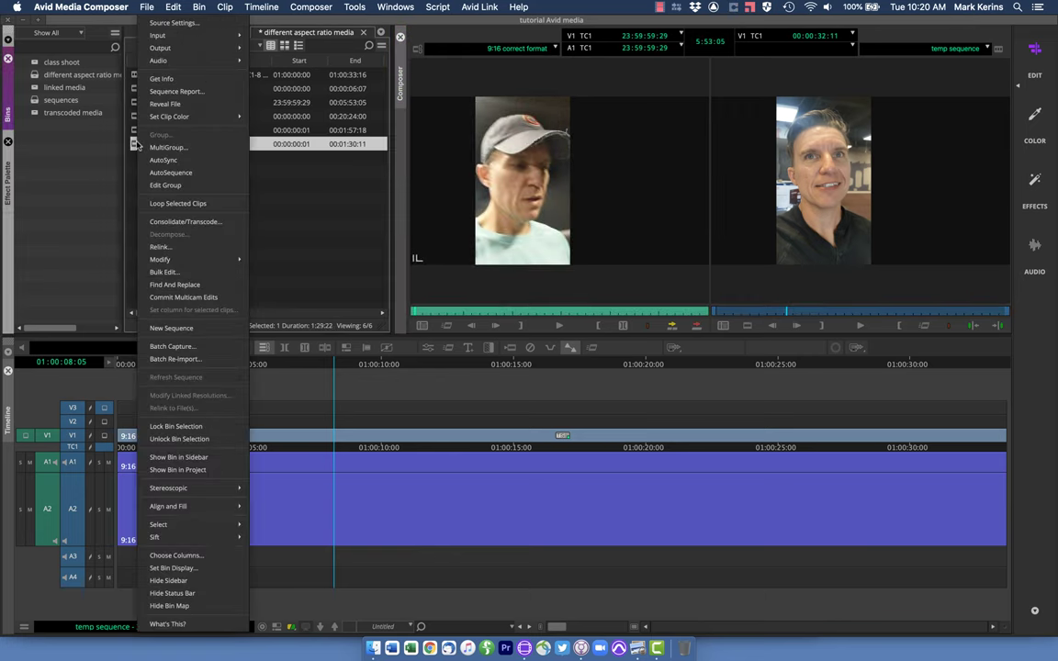
click(165, 19)
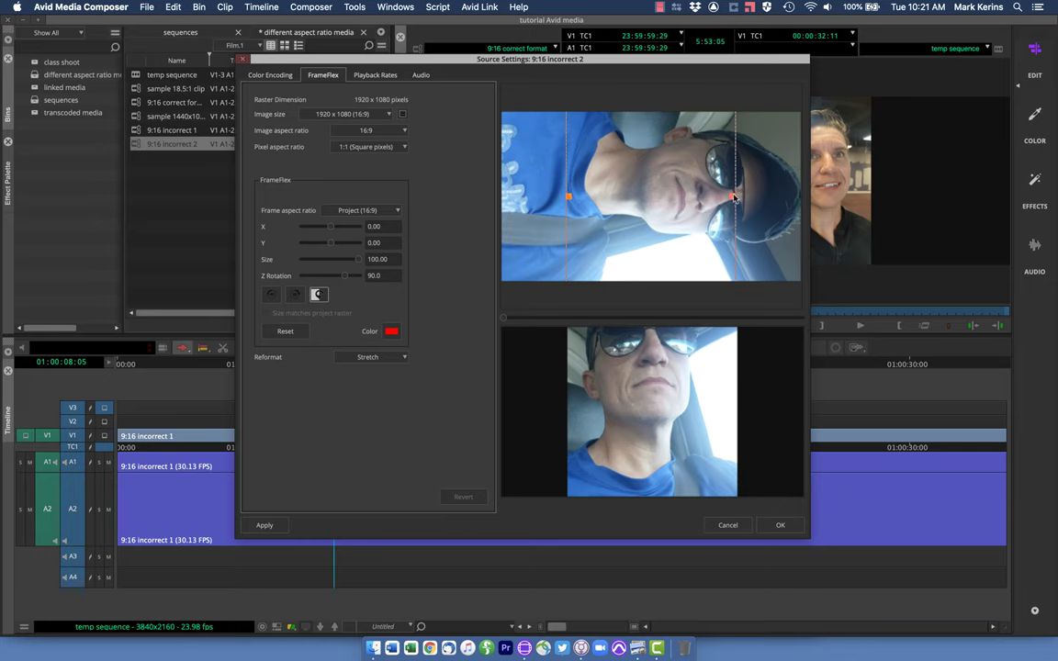
click(807, 188)
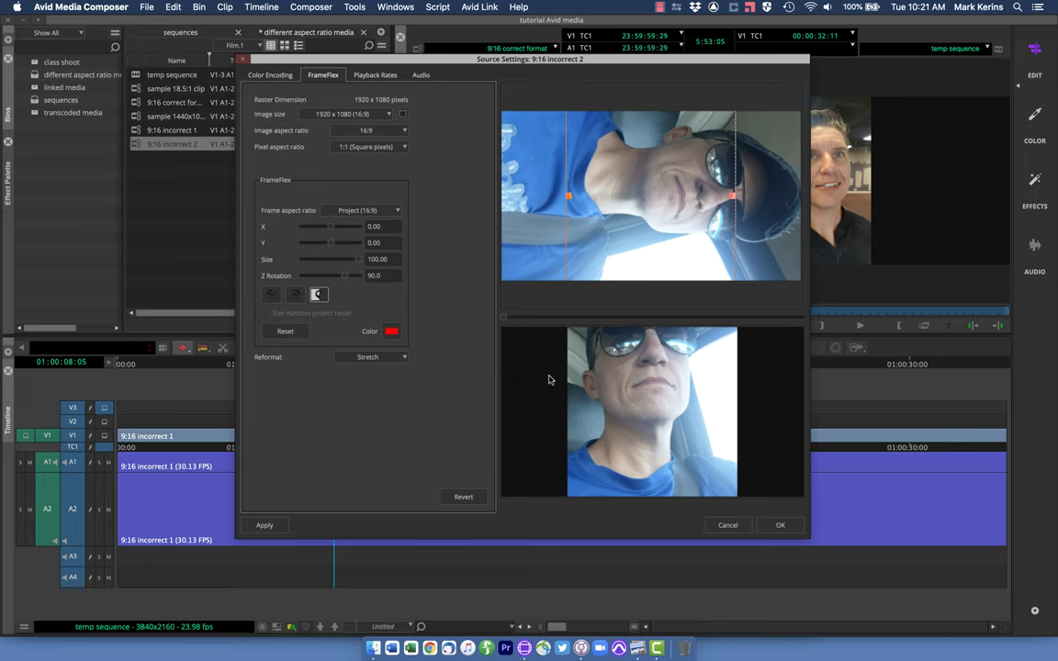
Step: Set the image aspect ratio of 9:16 incorrect 2 to 9:16 and its frame aspect ratio to Project (16:9)
click(366, 130)
click(359, 150)
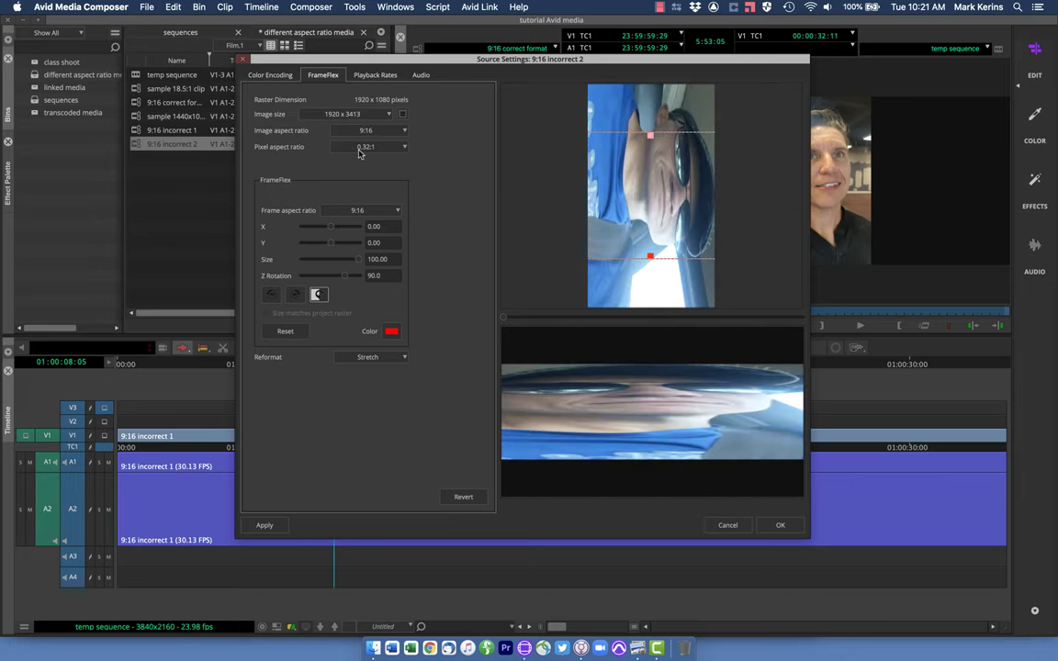
click(362, 210)
click(365, 218)
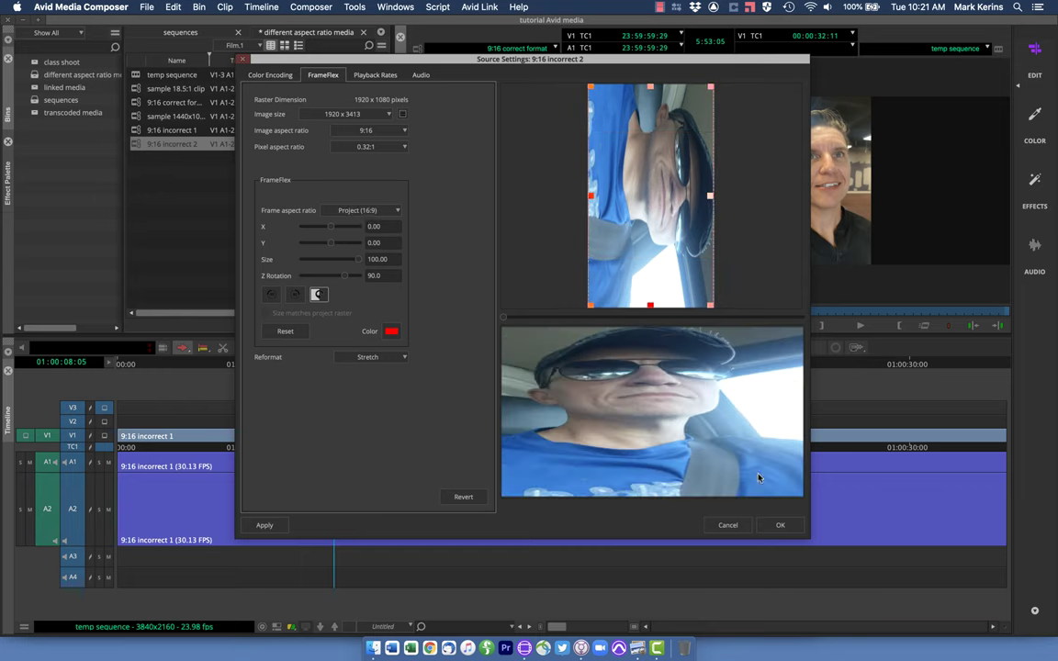
Step: Set the pixel aspect ratio of 9:16 incorrect 2 to 1:1 (Square pixels) and reposition its FrameFlex frame to X and Y -38.88
click(338, 146)
click(369, 159)
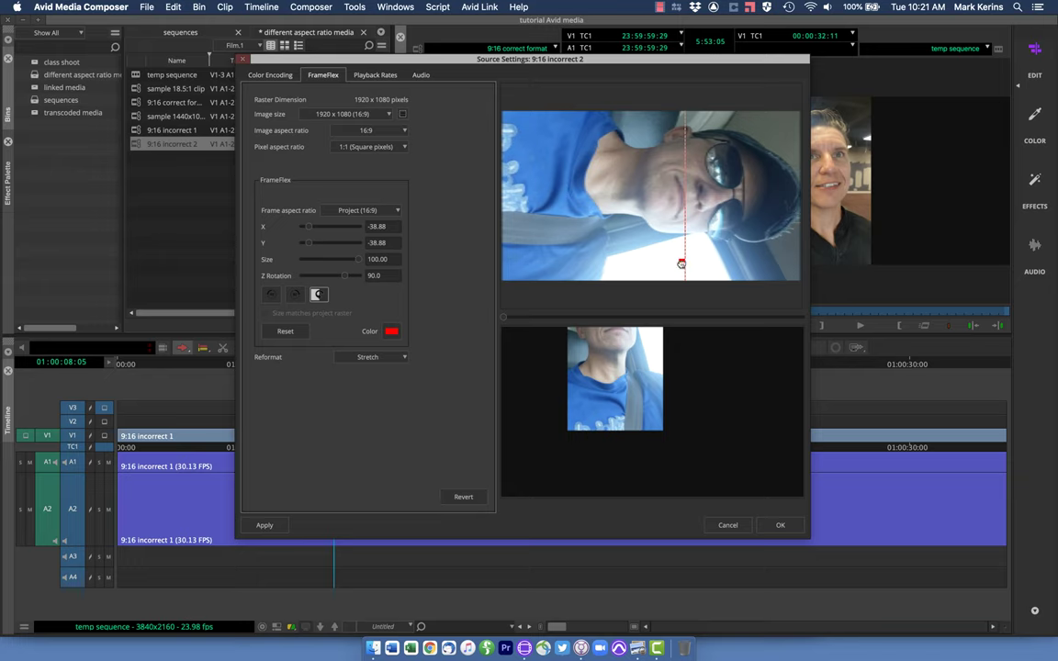
click(680, 264)
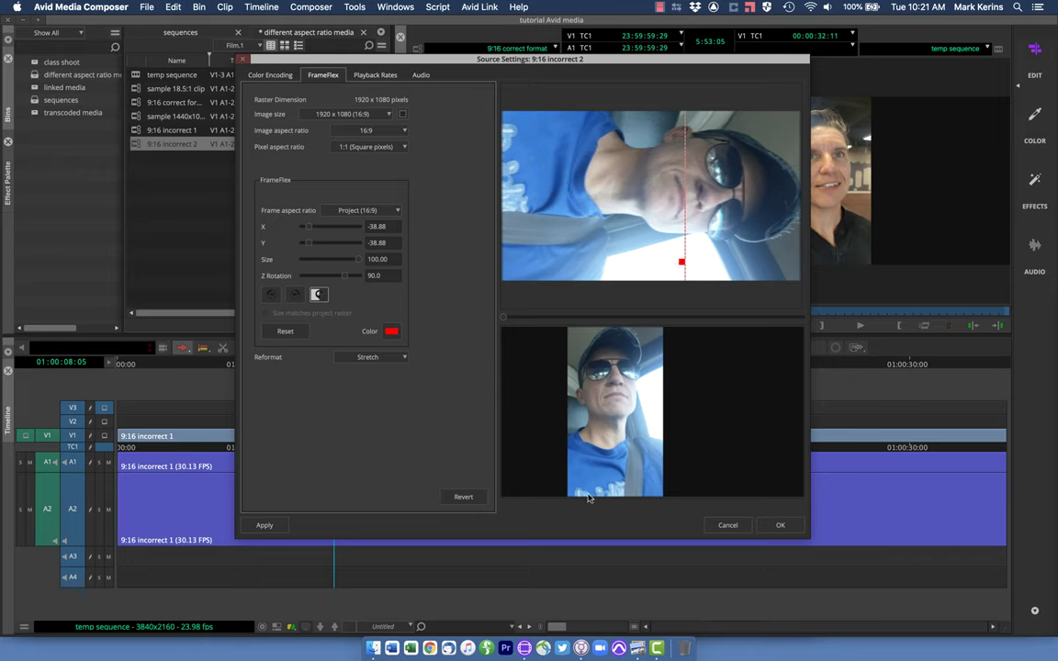
Step: Apply and confirm the source settings of the 9:16 incorrect 2 clip
click(269, 526)
click(264, 525)
click(780, 527)
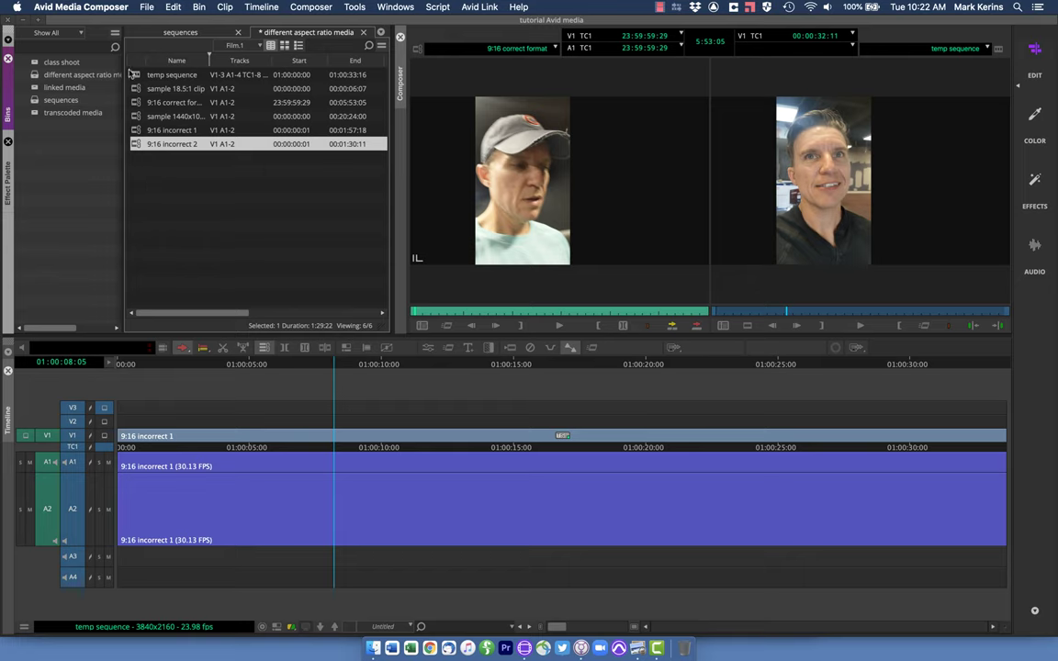
Step: Load the sample 18.5:1, sample 1440x1080 and 9:16 incorrect 1 clips in turn to review how they display
click(135, 103)
double_click(135, 89)
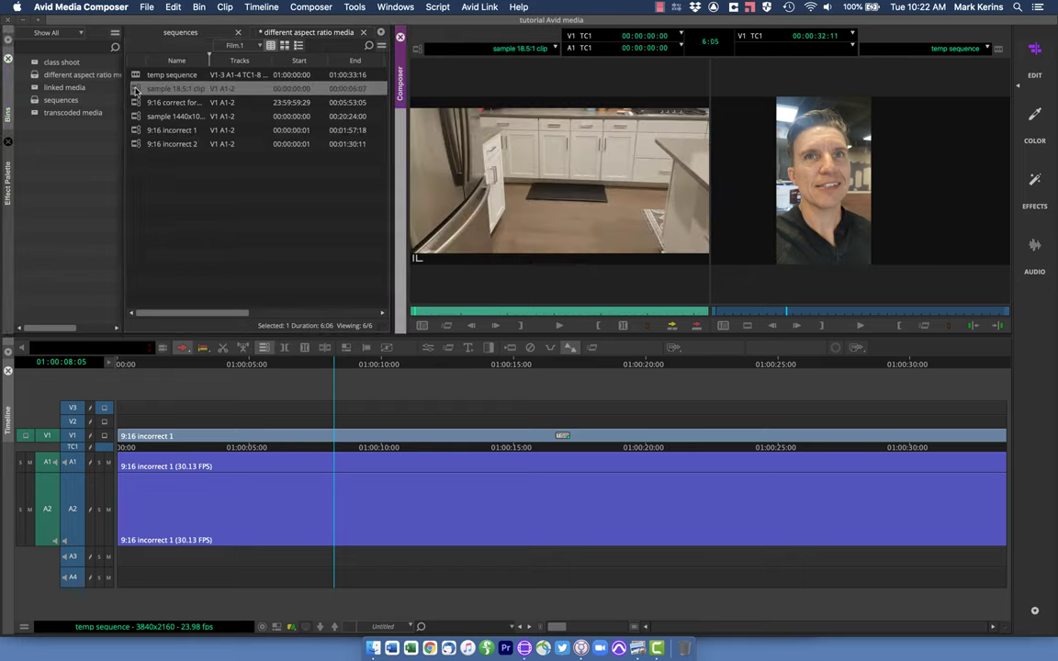
double_click(136, 116)
click(136, 130)
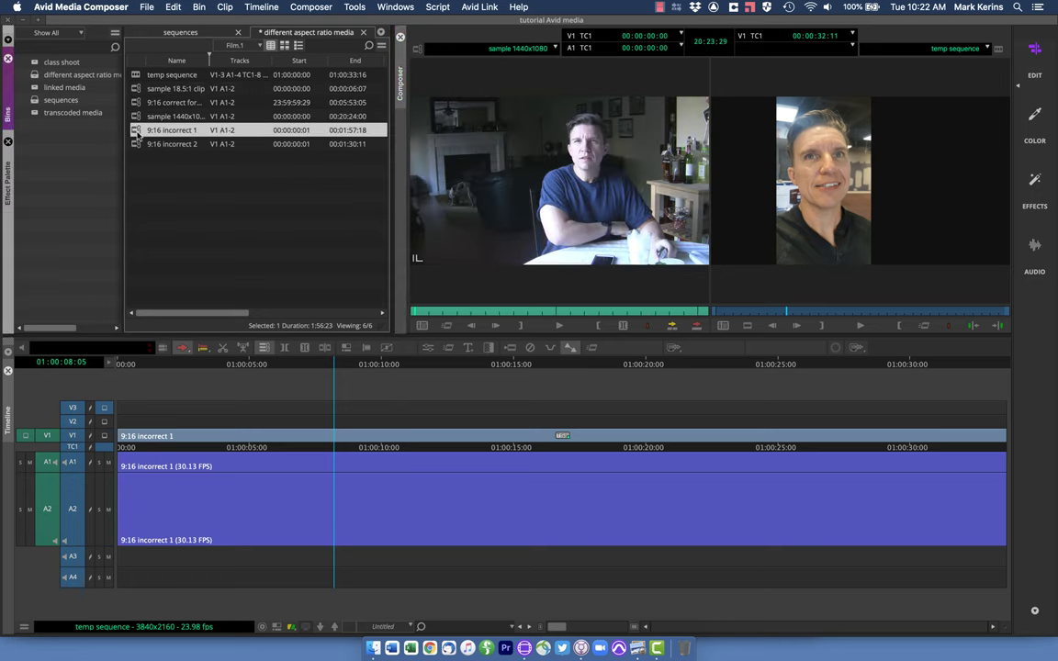
double_click(135, 130)
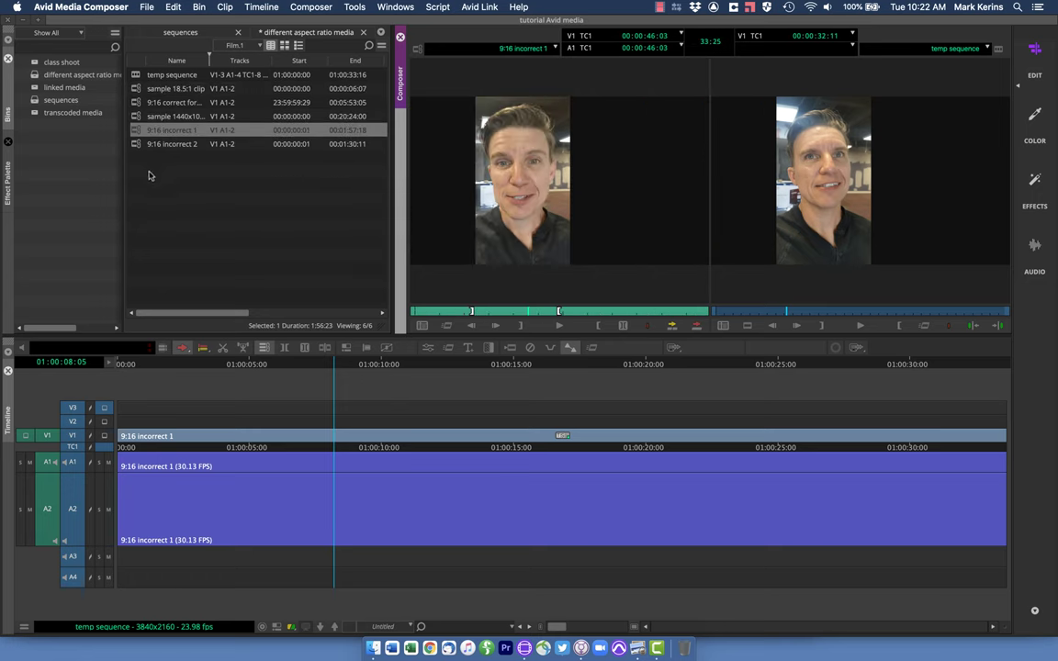
Step: Open the Source Browser from the bin and browse to the BitTheater doc raw files folder on the Bit 5TB E drive
click(149, 175)
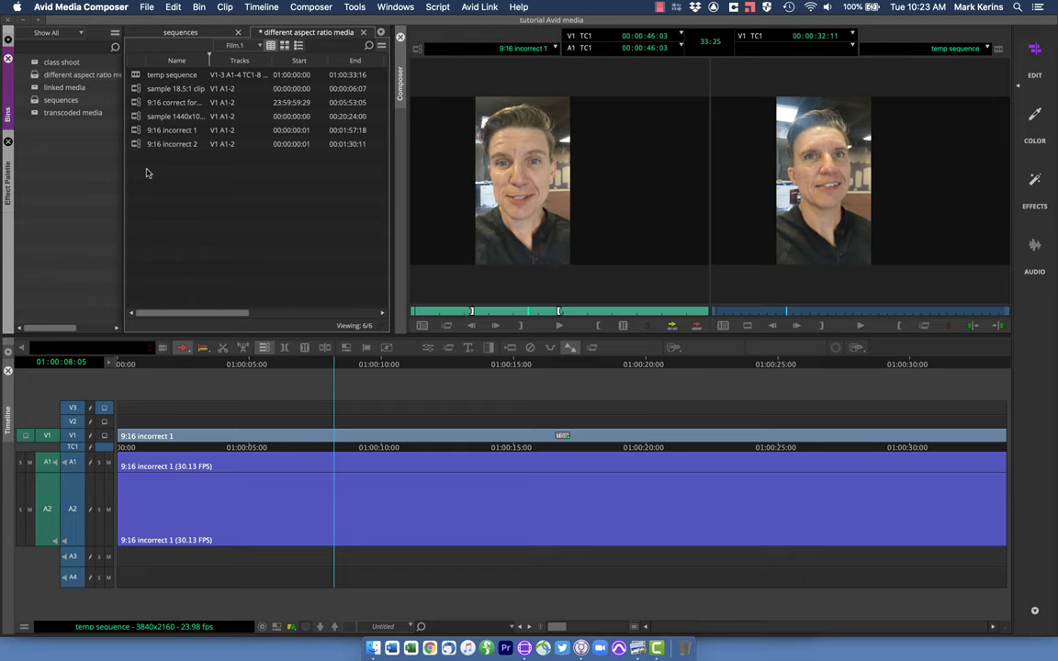
right_click(145, 172)
mouse_move(171, 179)
click(239, 179)
click(386, 212)
click(421, 280)
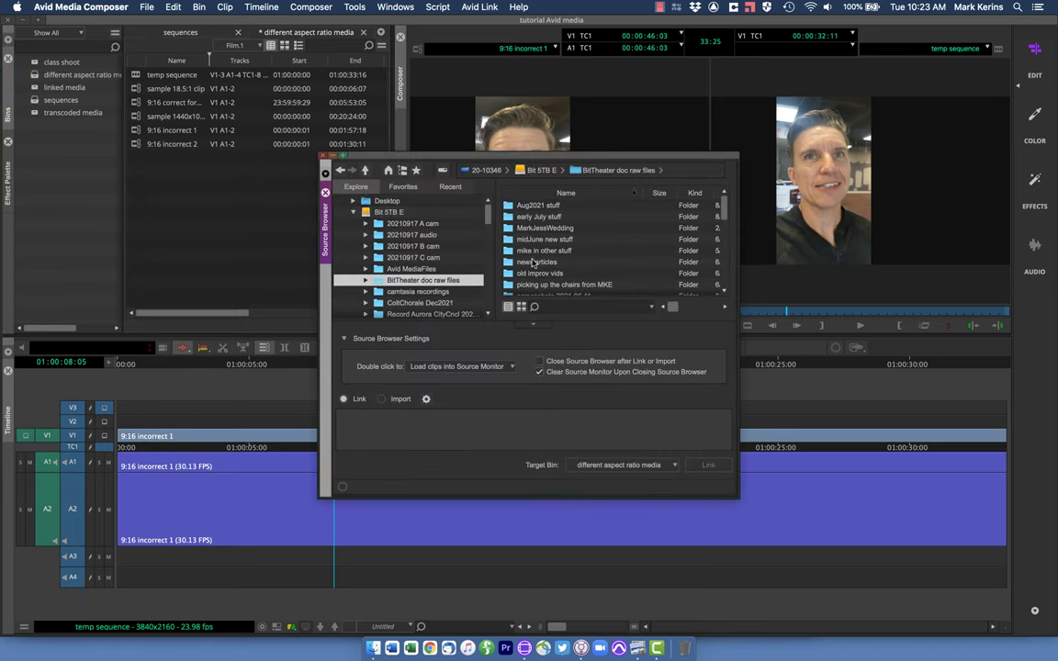
Step: Link PXL_20210520_200054128.mp4 into the different aspect ratio media bin and load the new clip for viewing
scroll(545, 227, down, 5)
click(546, 227)
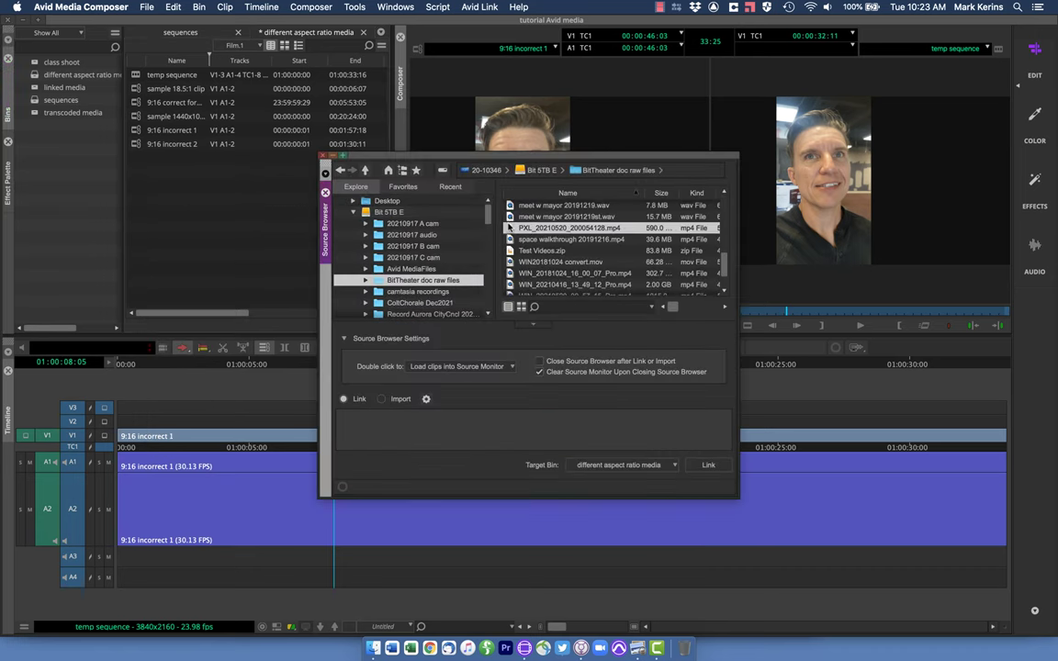
click(699, 467)
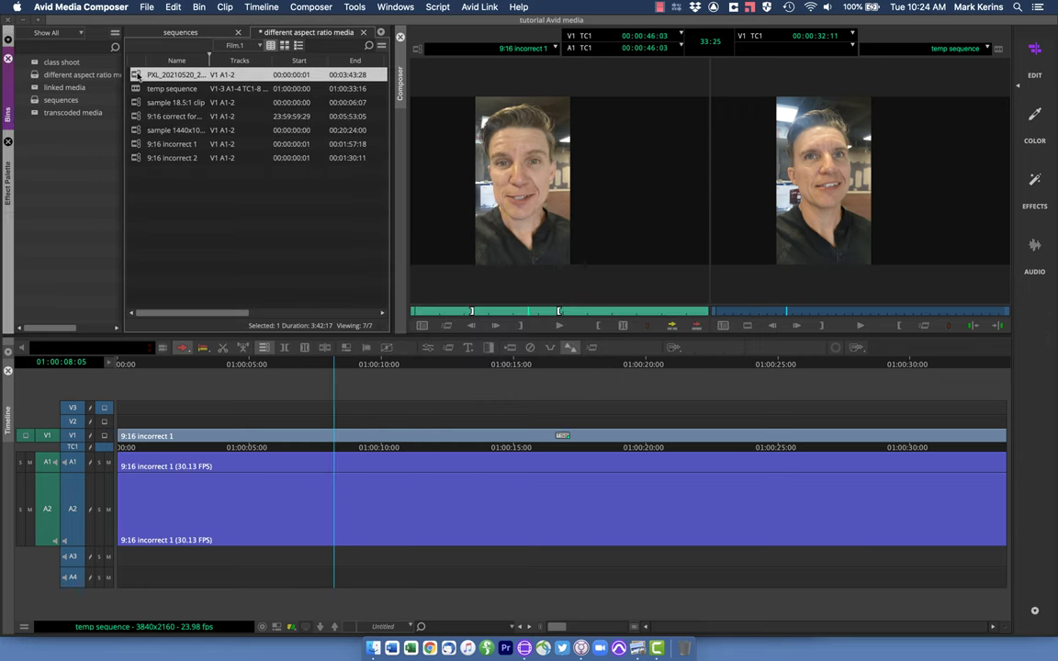
double_click(137, 75)
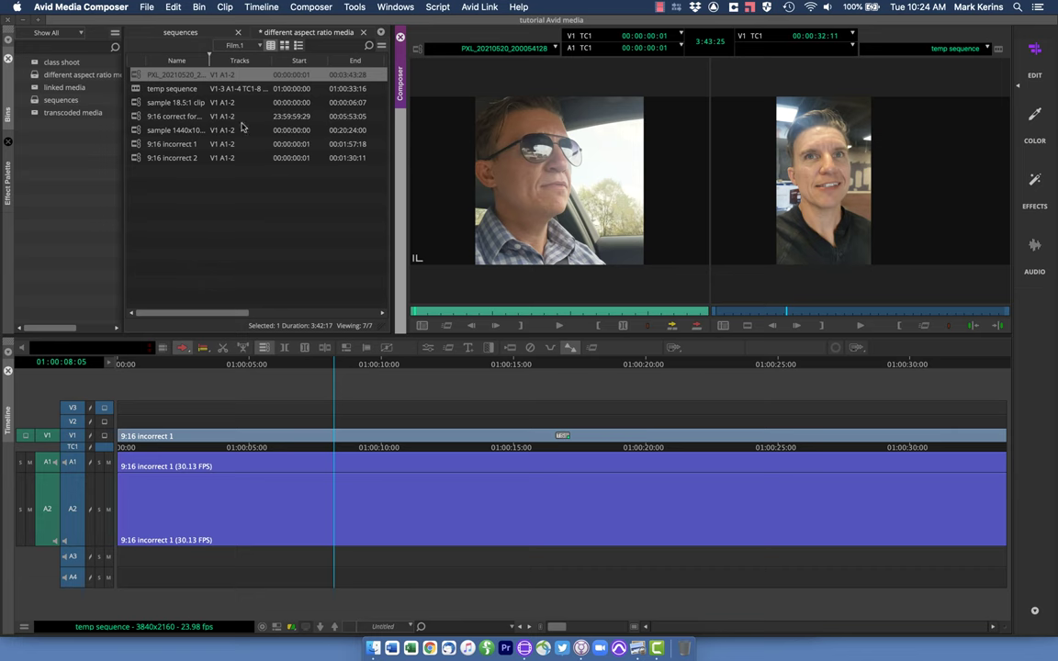
Step: Open the source settings of the PXL_20210520_200054128 clip and set its image aspect ratio to 9:16
right_click(129, 73)
click(165, 20)
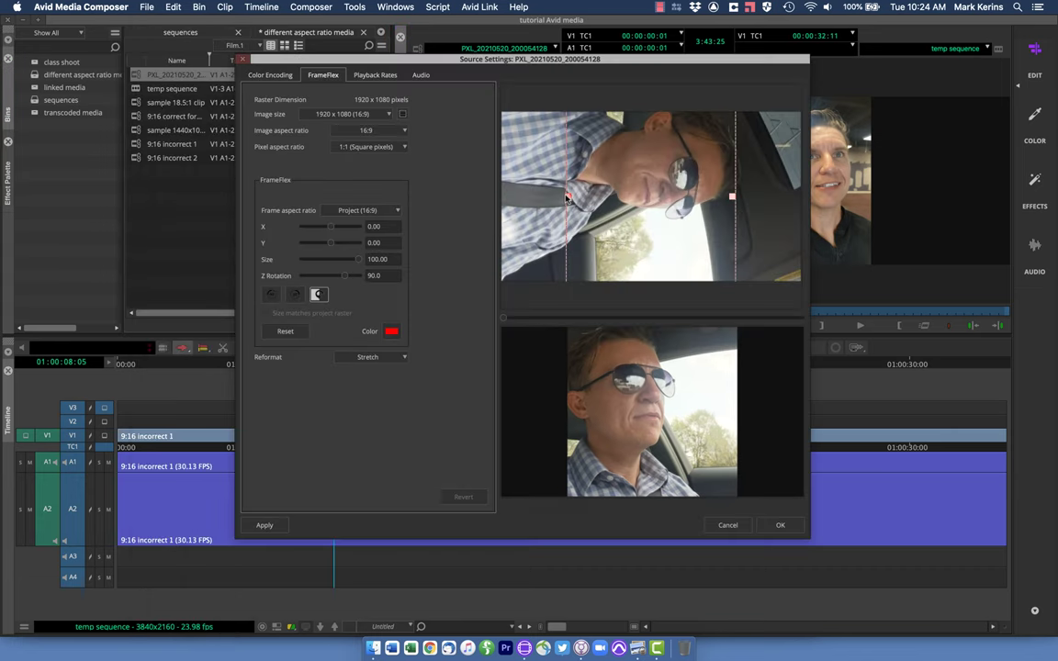
click(363, 132)
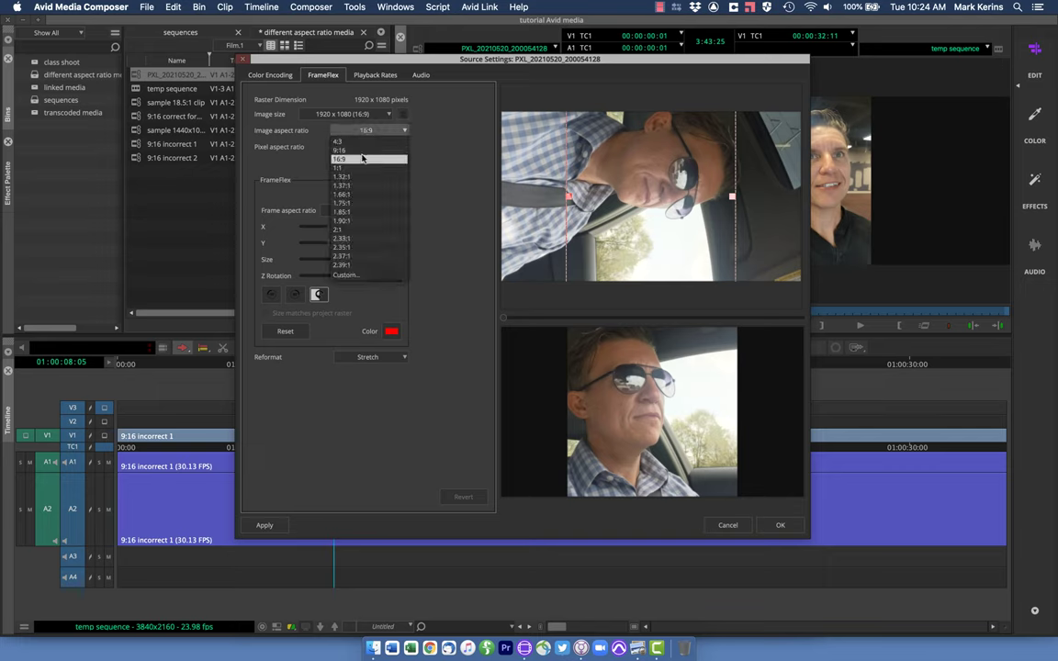
click(364, 153)
Step: Try the Project (16:9) frame aspect ratio, settle on 9:16 with Z rotation 0.0, and confirm the source settings
click(340, 210)
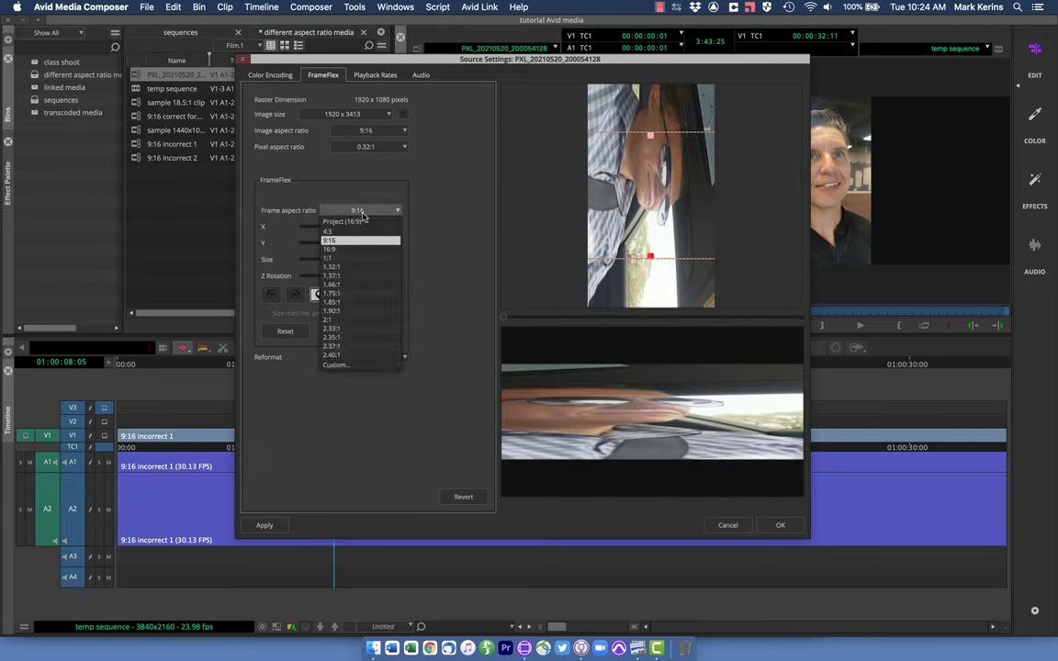
click(361, 222)
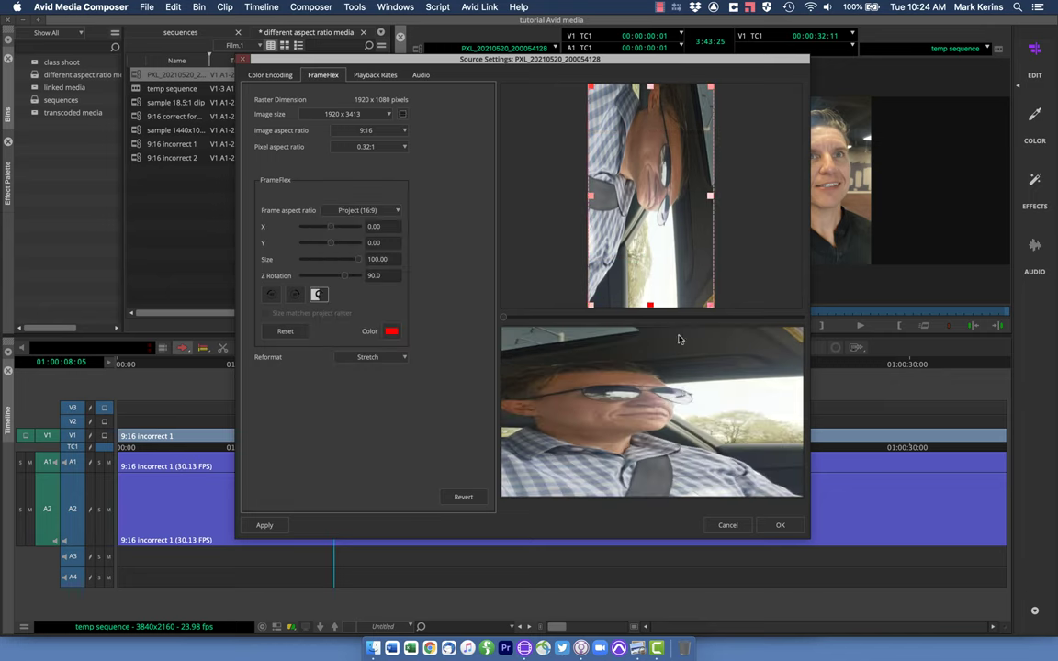
click(269, 295)
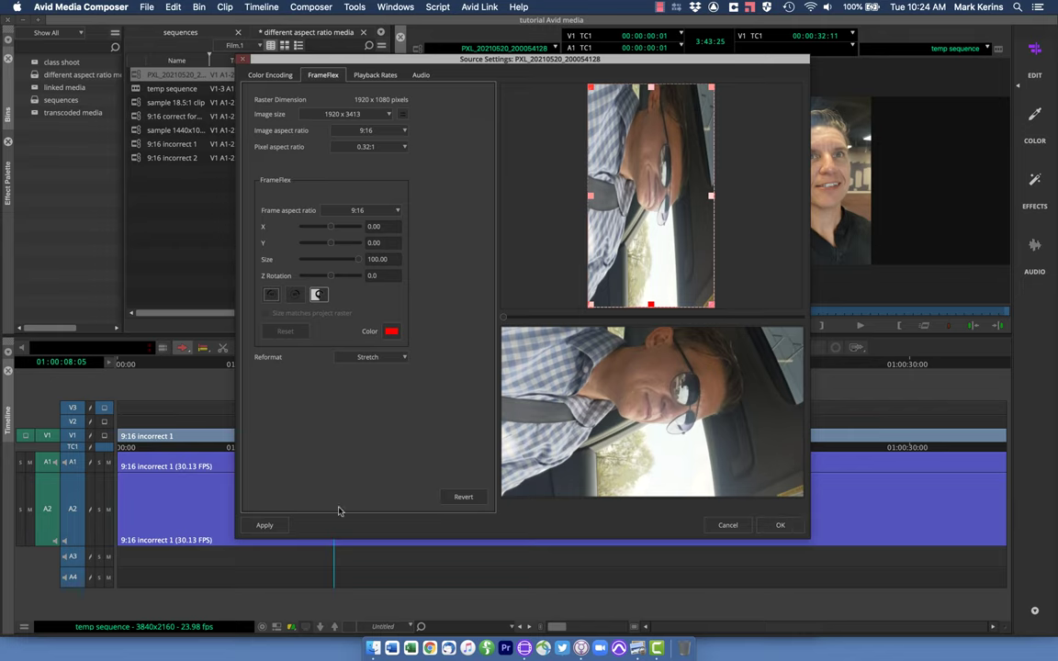
click(776, 526)
Step: Mark the PXL clip from 00:01:11:21 to 00:02:02:13 and overwrite that portion into the temp sequence at 01:00:08:05
click(506, 312)
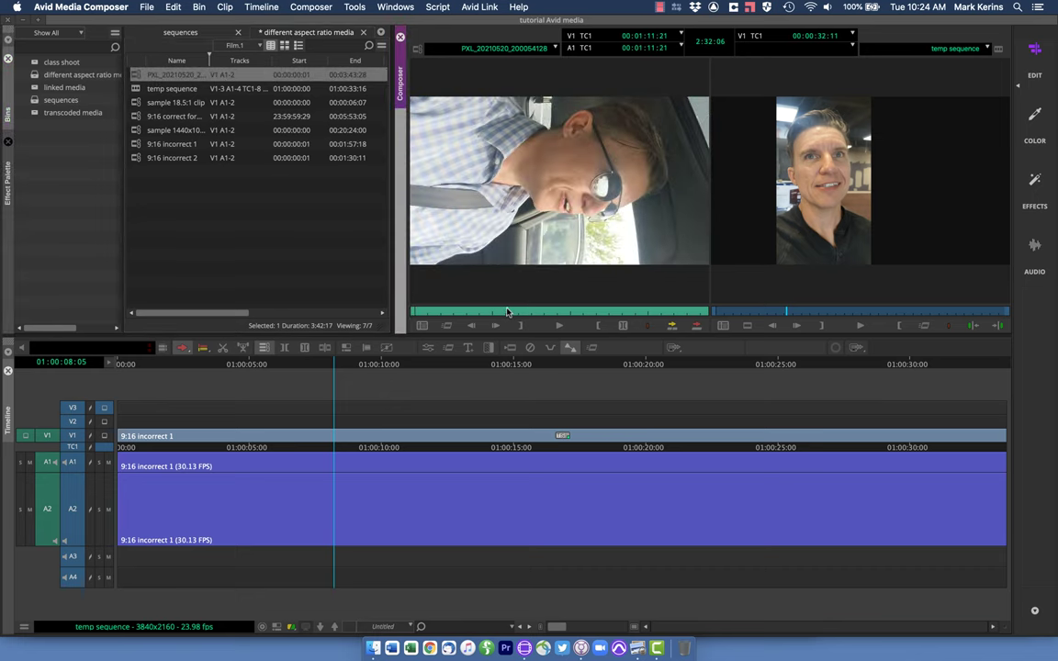
click(573, 312)
key(o)
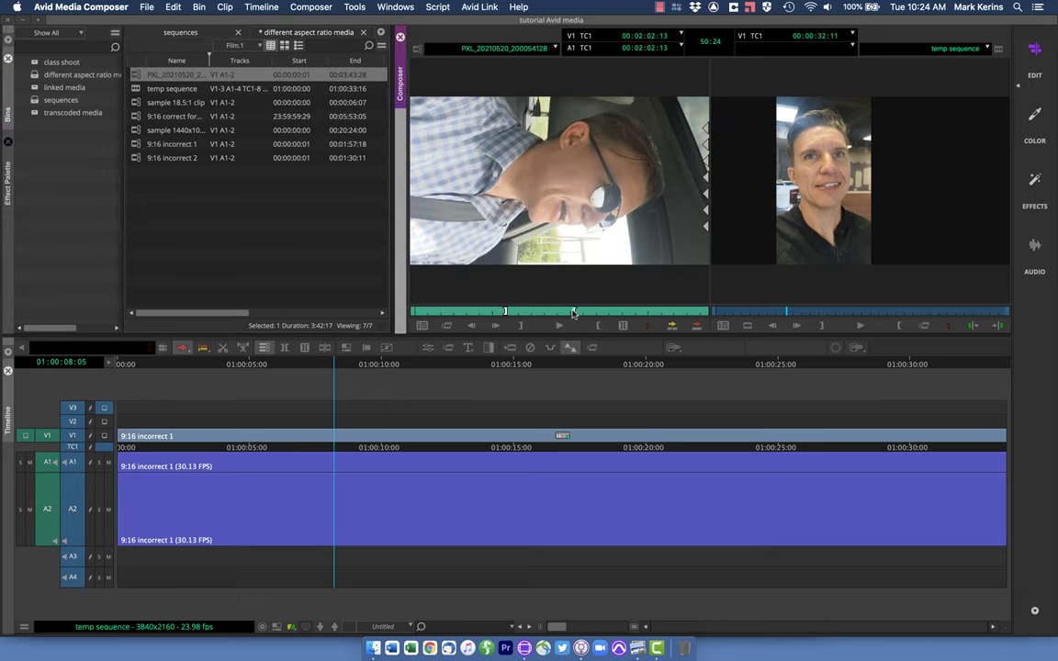
key(v)
key(q)
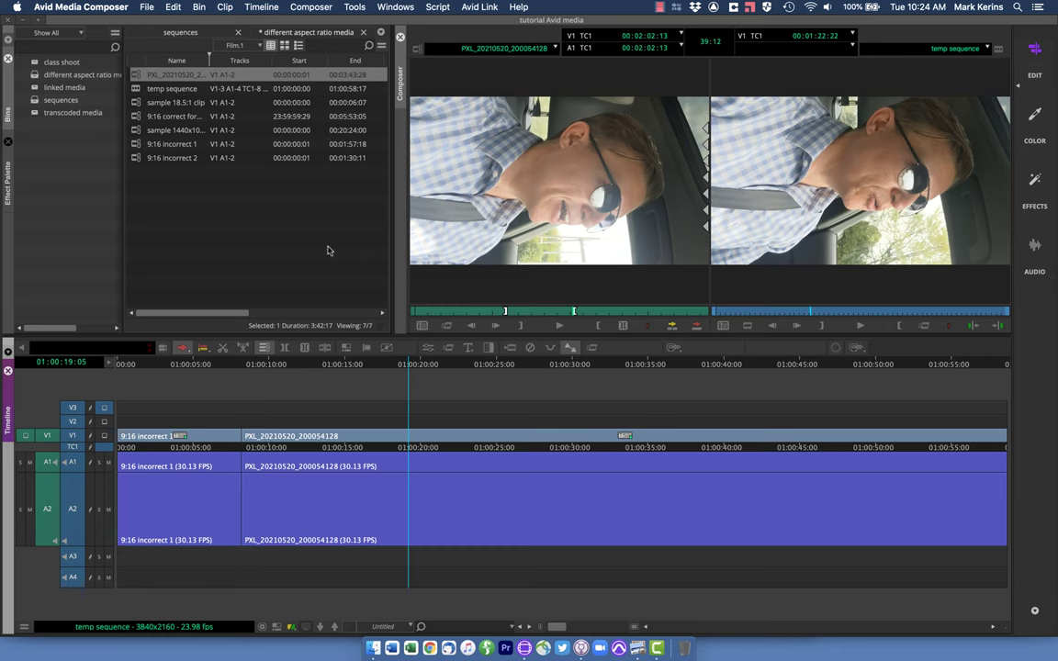
Step: Apply the 3D PIP effect from the Xpress 3D Effect category to the PXL_20210520_200054128 segment on V1
click(7, 179)
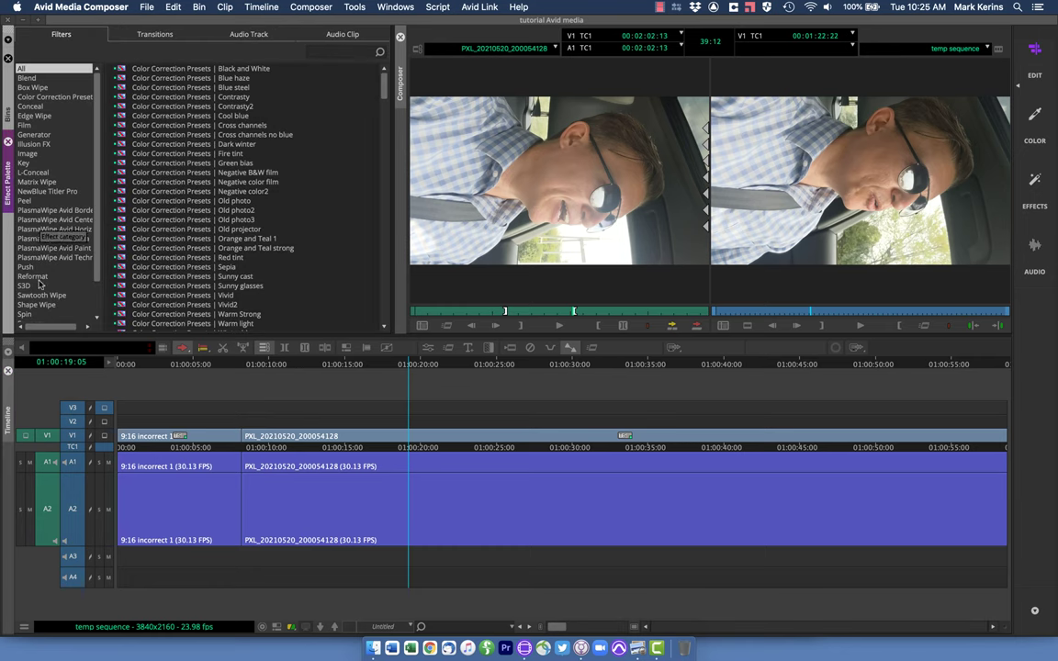
scroll(37, 257, down, 2)
click(42, 314)
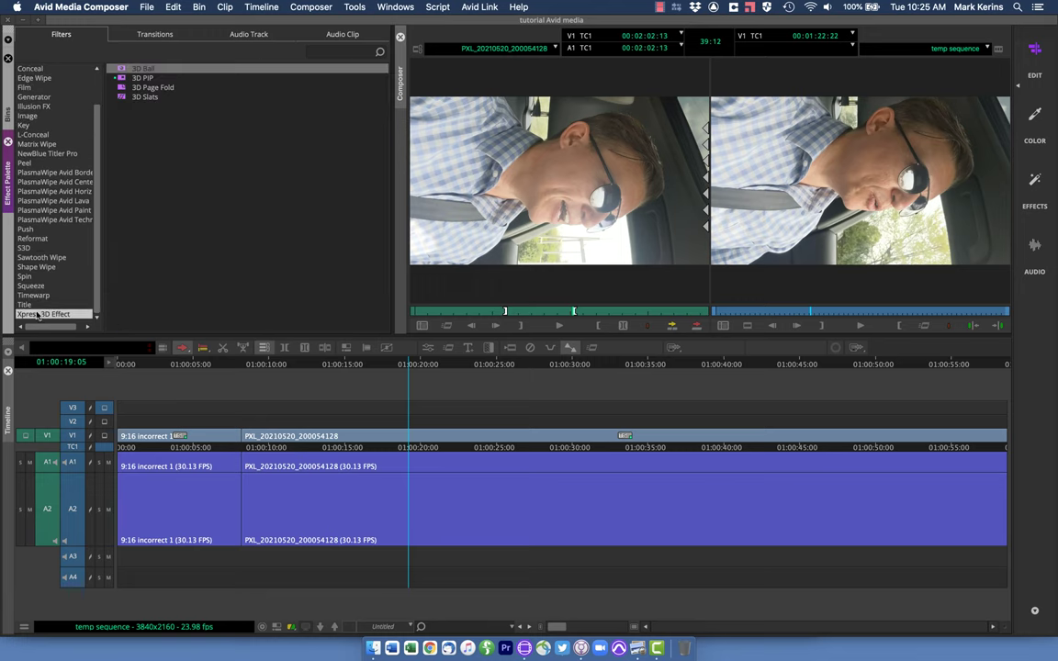
click(142, 79)
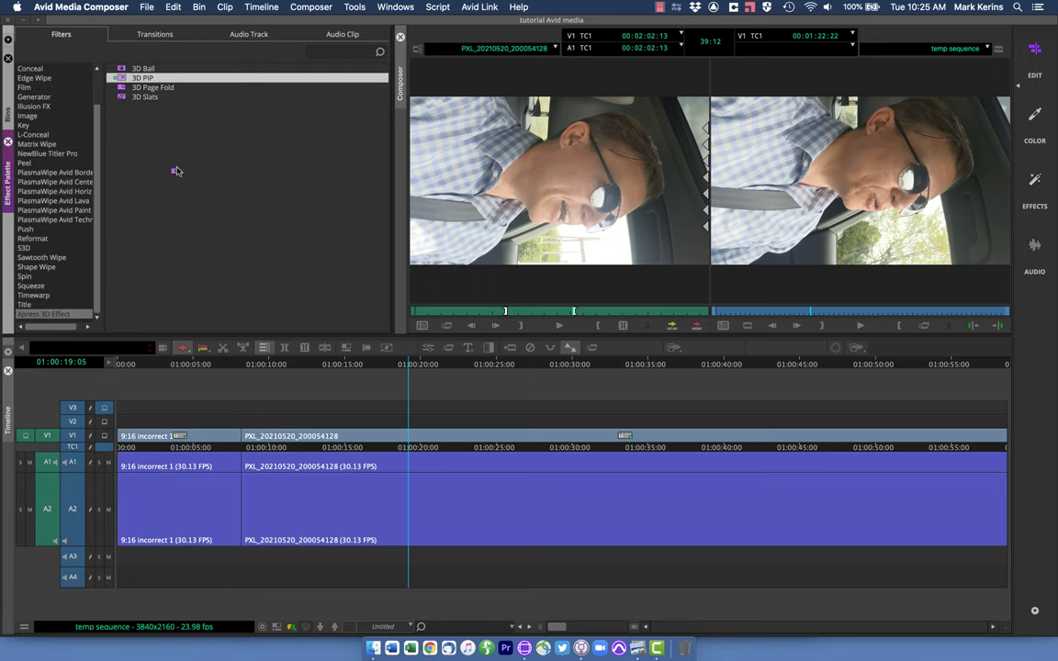
drag(212, 231, 429, 432)
drag(430, 437, 425, 434)
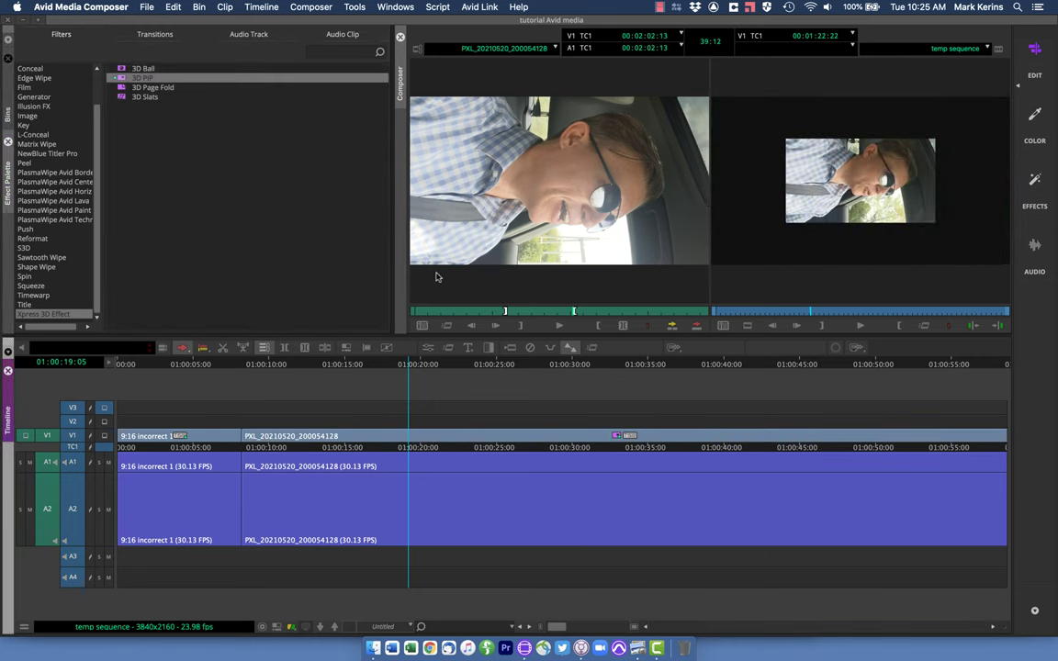
Step: Open the 3D PIP effect on the PXL segment for editing and set its X and Y scaling to 94.0
key(super+8)
click(354, 8)
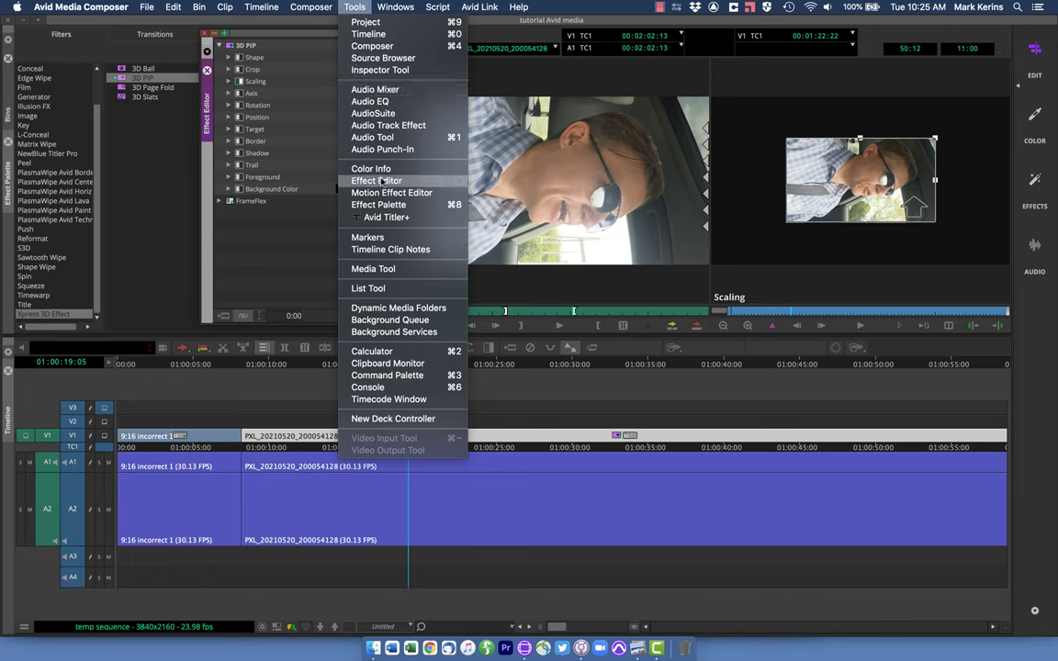
click(312, 6)
click(228, 81)
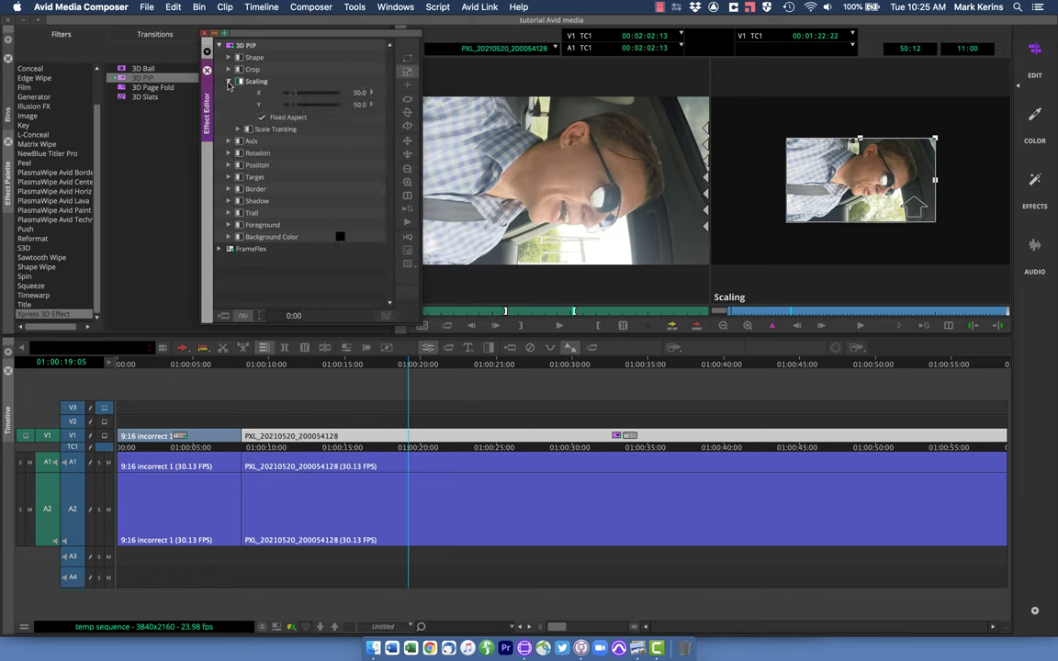
drag(294, 95, 298, 96)
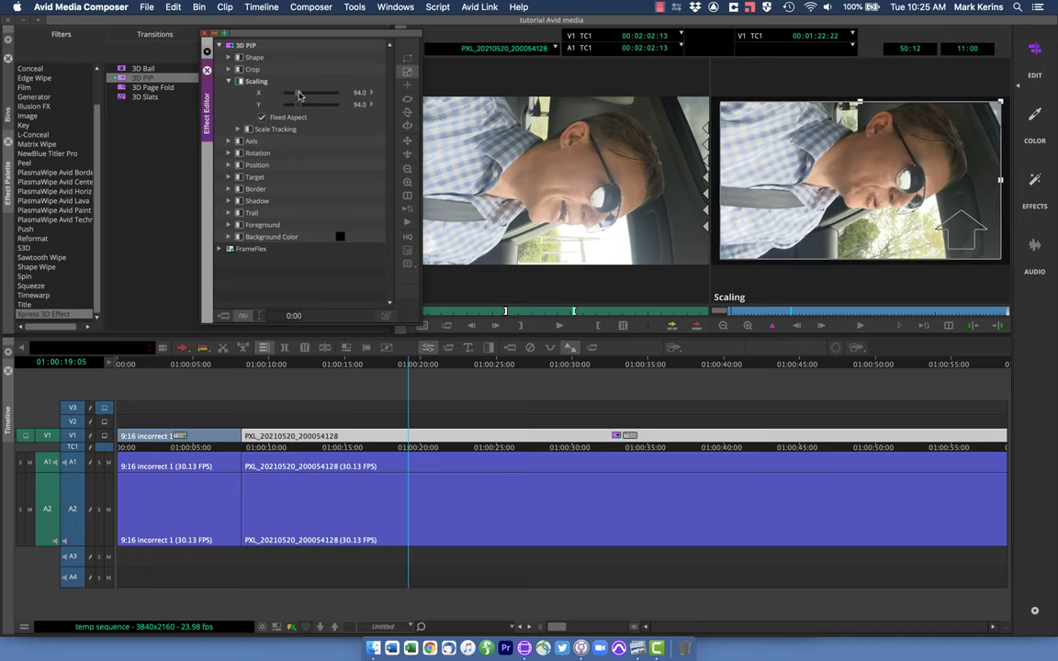
Step: Set the 3D PIP effect's Z rotation to -90.0 and its X and Y scaling to 57.0
click(229, 154)
mouse_move(312, 165)
mouse_down()
mouse_move(281, 165)
mouse_move(315, 165)
mouse_up()
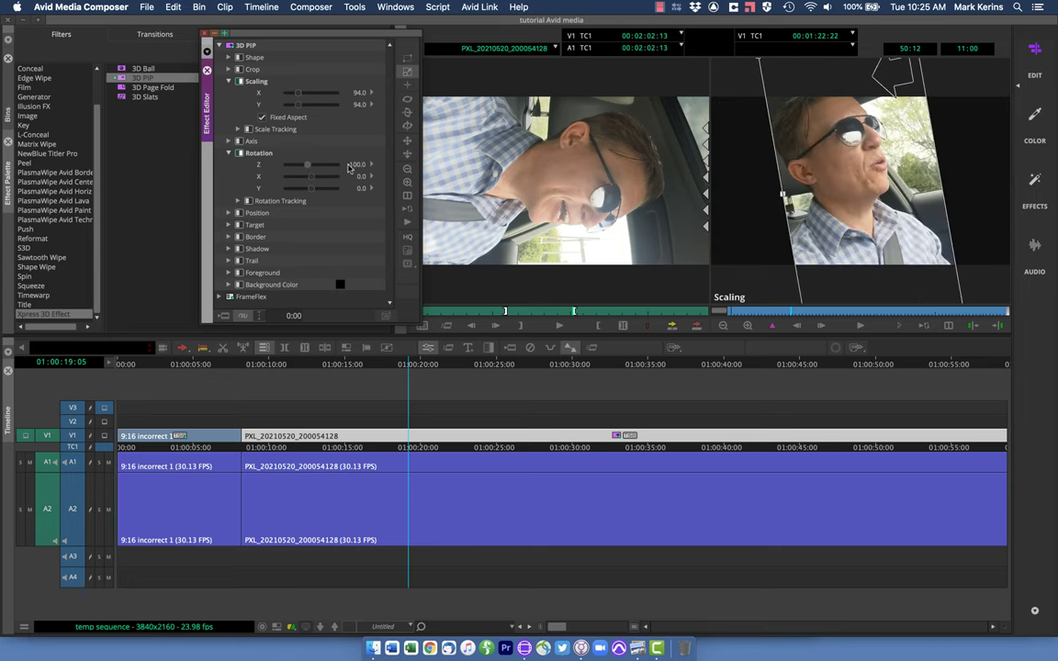
text(-90)
key(Return)
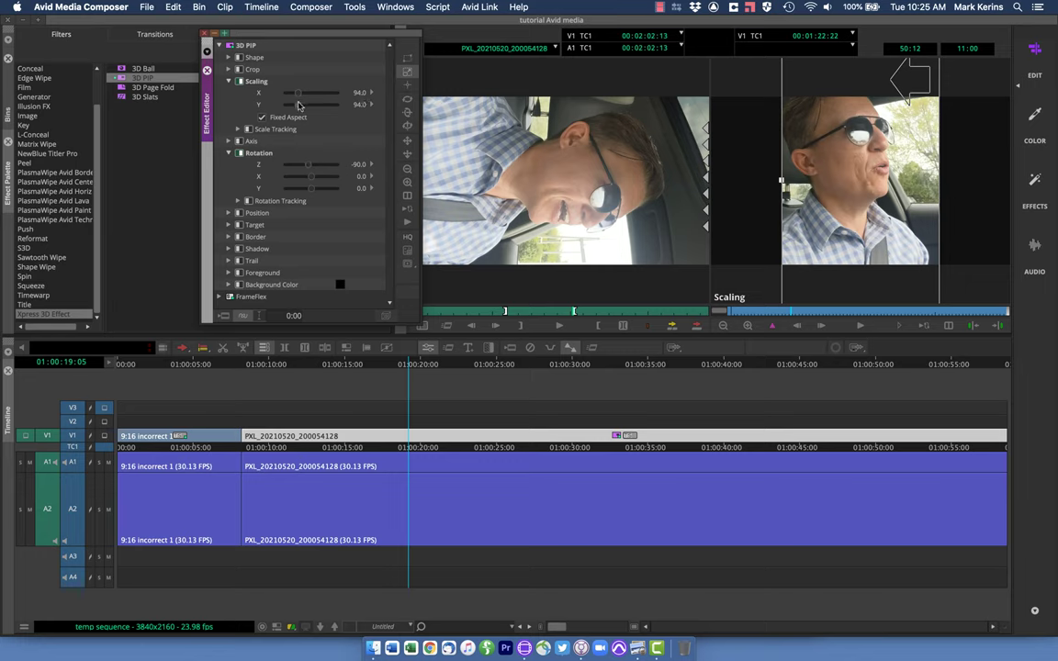
drag(303, 104, 295, 106)
click(460, 325)
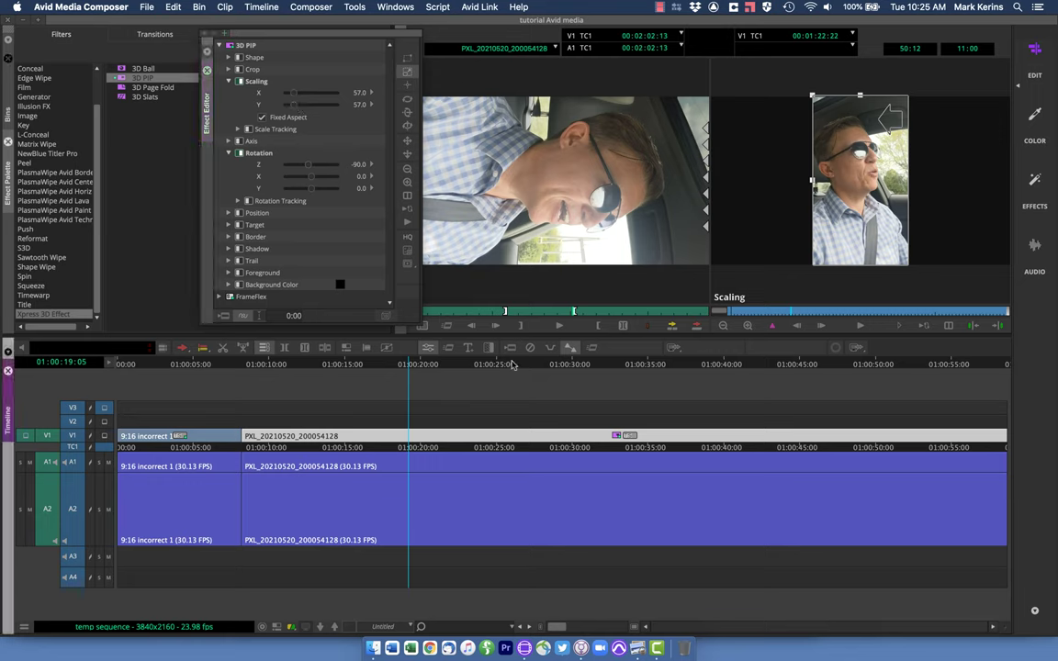
Step: Bring the bins back into view and scrub the PXL segment in the sequence to review its upright 9:16 picture
mouse_move(654, 367)
mouse_down()
mouse_move(776, 368)
mouse_move(638, 368)
mouse_up()
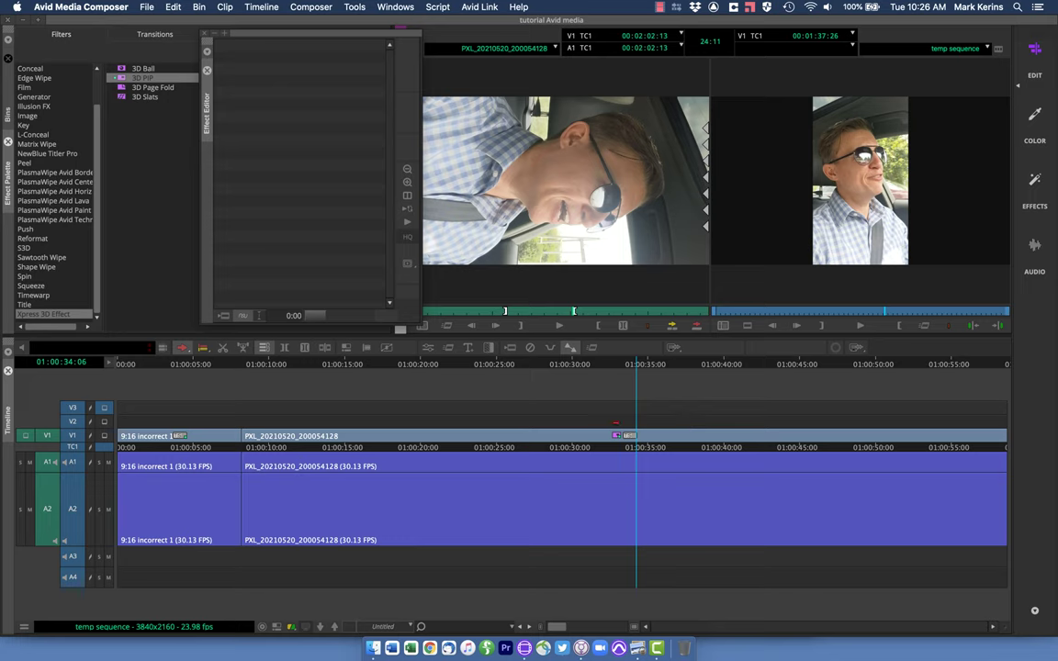
click(6, 92)
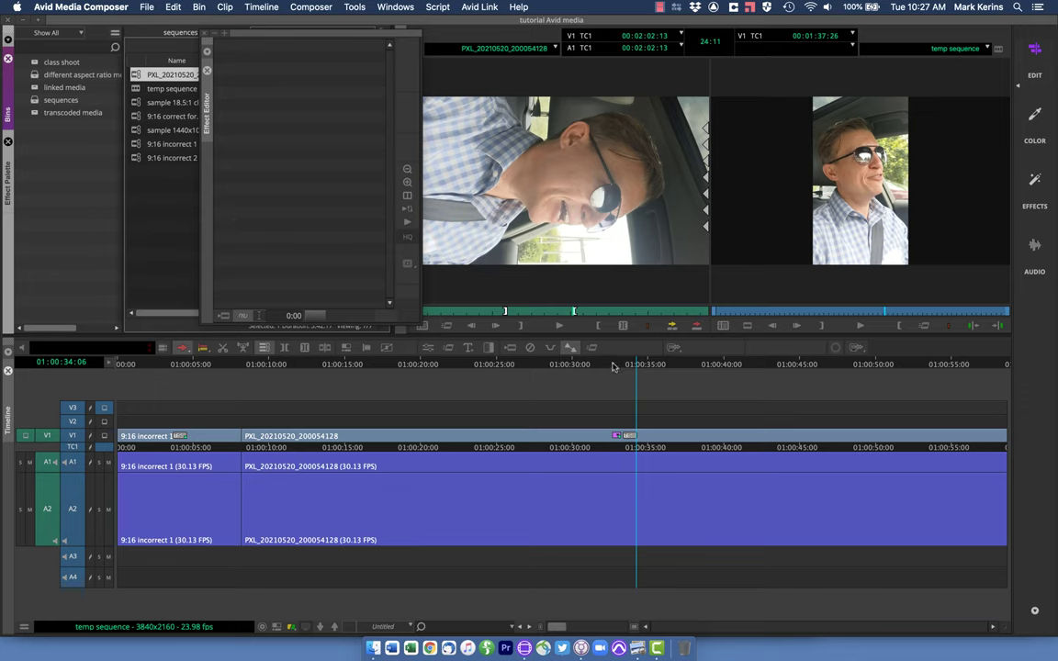
key(space)
drag(675, 363, 613, 365)
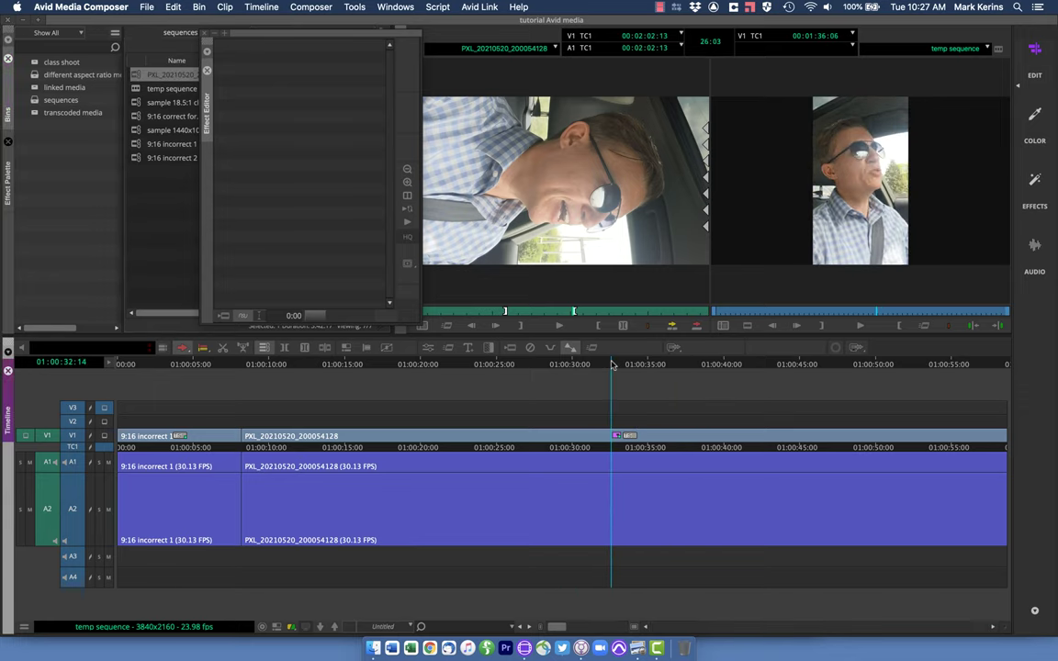